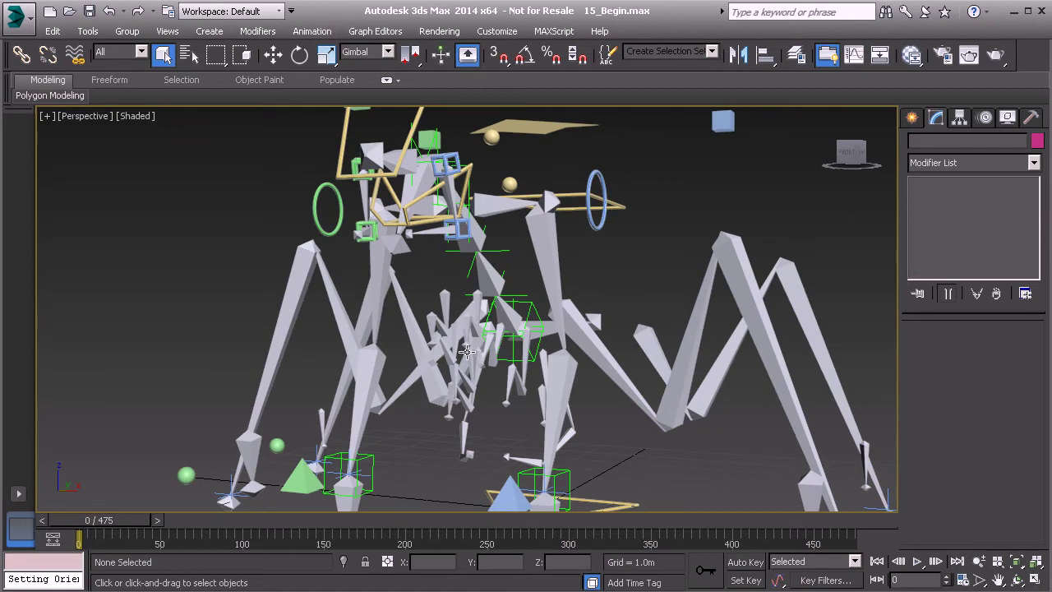
Orbit and zoom the Perspective view around the spider rig to bring the tan COG plane into view
{"action": "middle_click_drag", "start_coordinate": [466, 351], "coordinate": [491, 328], "text": "alt"}
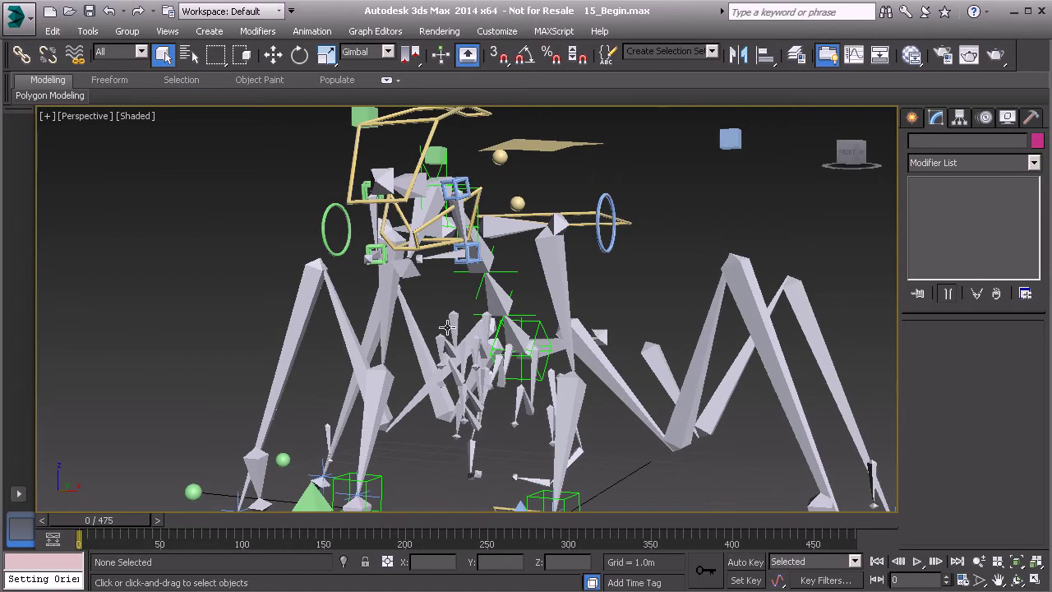
{"action": "middle_click_drag", "start_coordinate": [448, 322], "coordinate": [442, 314]}
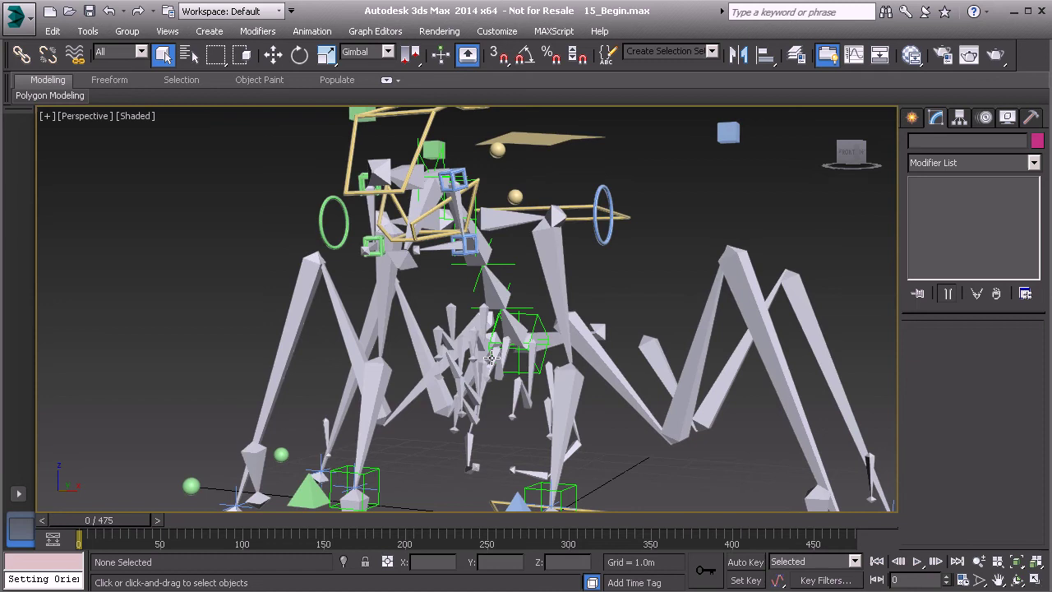
{"action": "middle_click_drag", "start_coordinate": [491, 358], "coordinate": [448, 352], "text": "alt"}
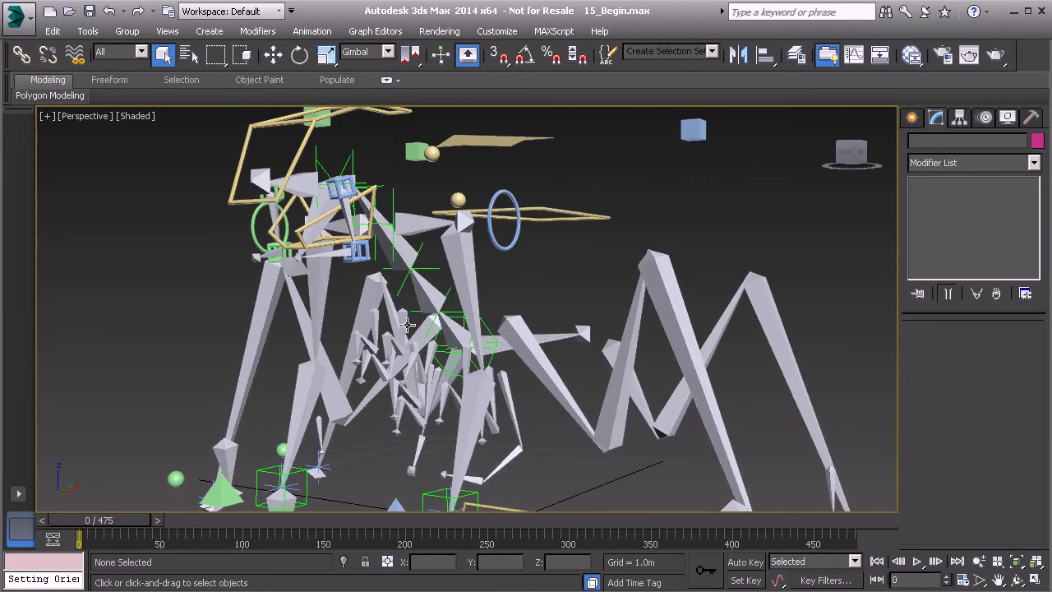
{"action": "scroll", "coordinate": [400, 344], "scroll_direction": "up", "scroll_amount": 5}
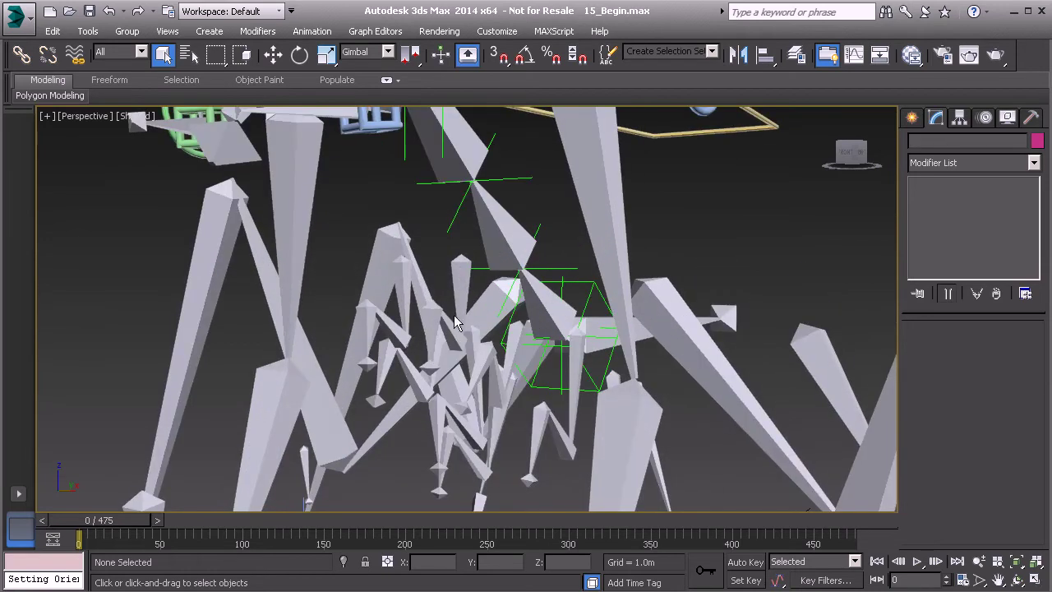
{"action": "scroll", "coordinate": [453, 341], "scroll_direction": "down", "scroll_amount": 5}
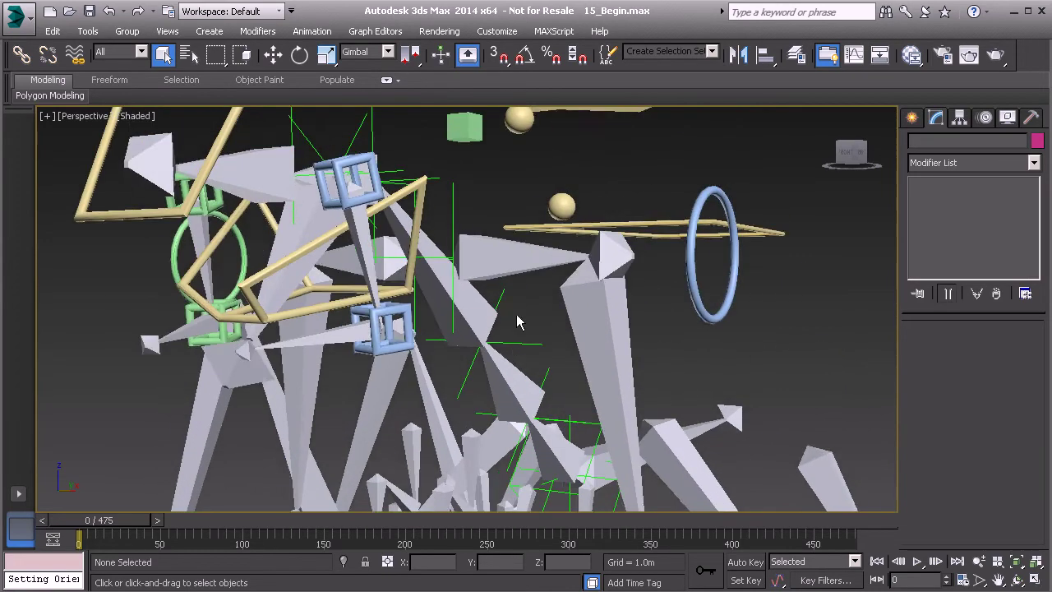
{"action": "middle_click_drag", "start_coordinate": [501, 260], "coordinate": [477, 301], "text": "alt"}
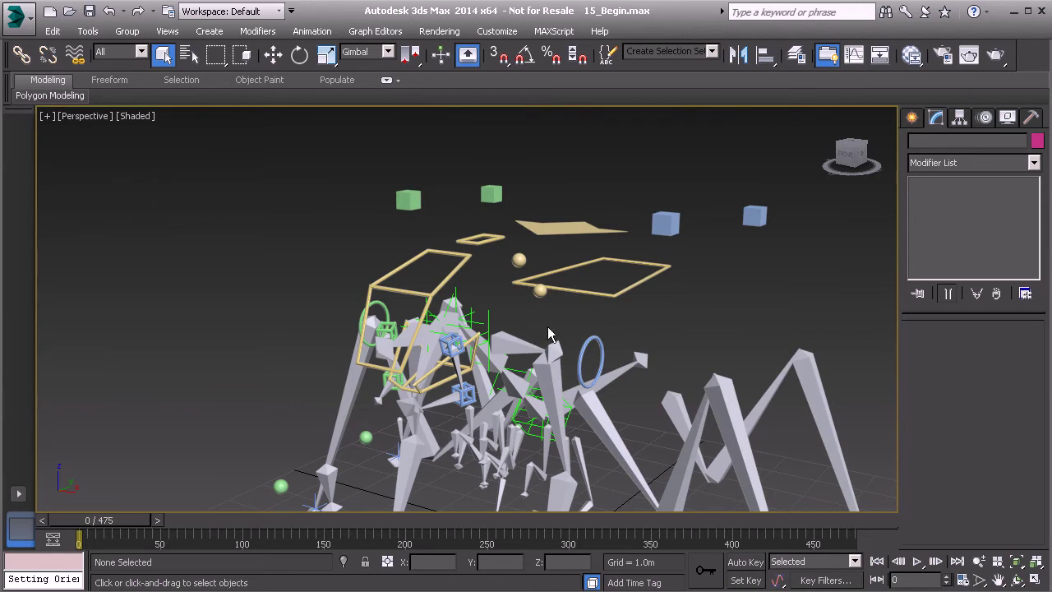
{"action": "middle_click_drag", "start_coordinate": [552, 356], "coordinate": [559, 363], "text": "alt"}
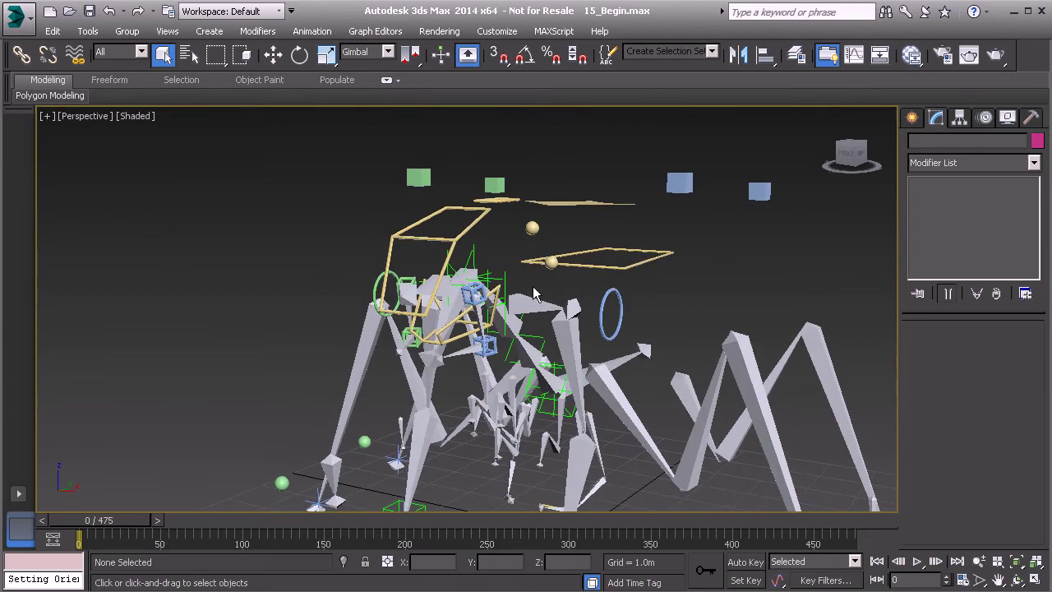
{"action": "middle_click_drag", "start_coordinate": [535, 310], "coordinate": [543, 317], "text": "alt"}
Select the tan COG plane Anim_COG01 and reframe the view of the rig
{"action": "left_click", "coordinate": [567, 192]}
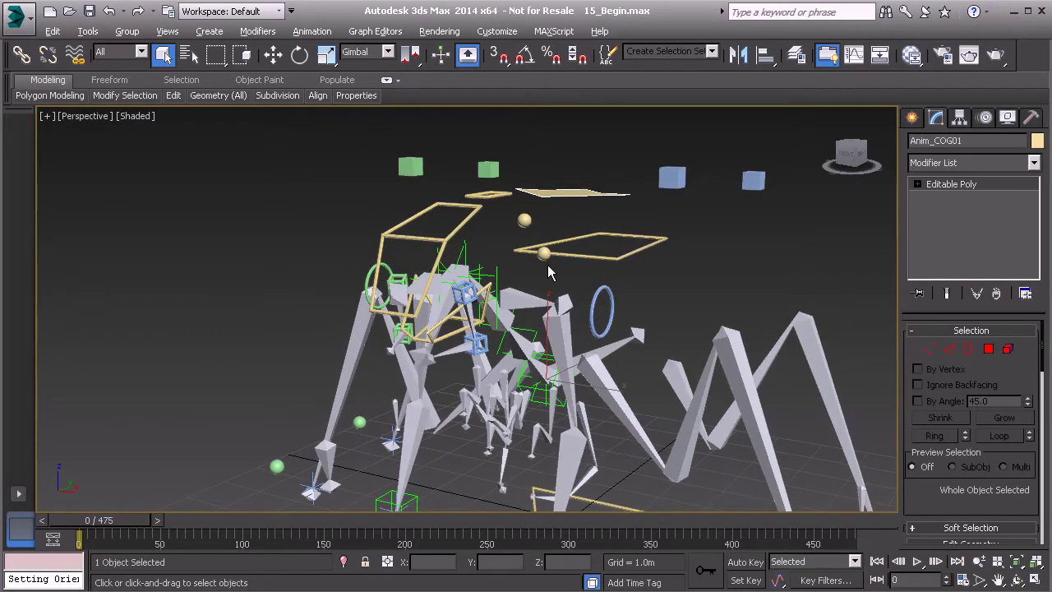
{"action": "middle_click_drag", "start_coordinate": [566, 212], "coordinate": [612, 485], "text": "alt"}
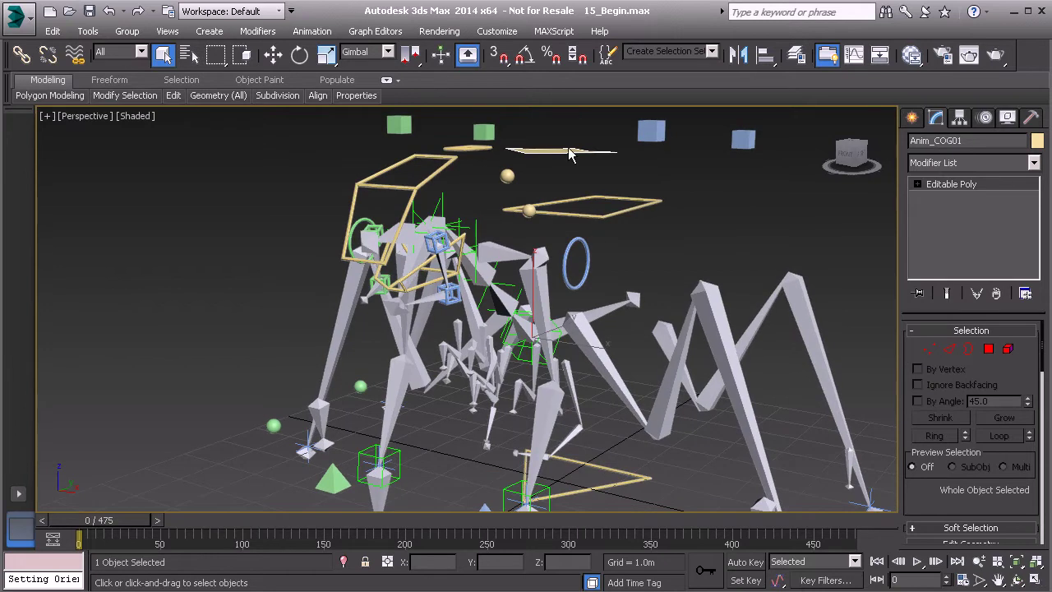
{"action": "middle_click_drag", "start_coordinate": [593, 255], "coordinate": [589, 272], "text": "alt"}
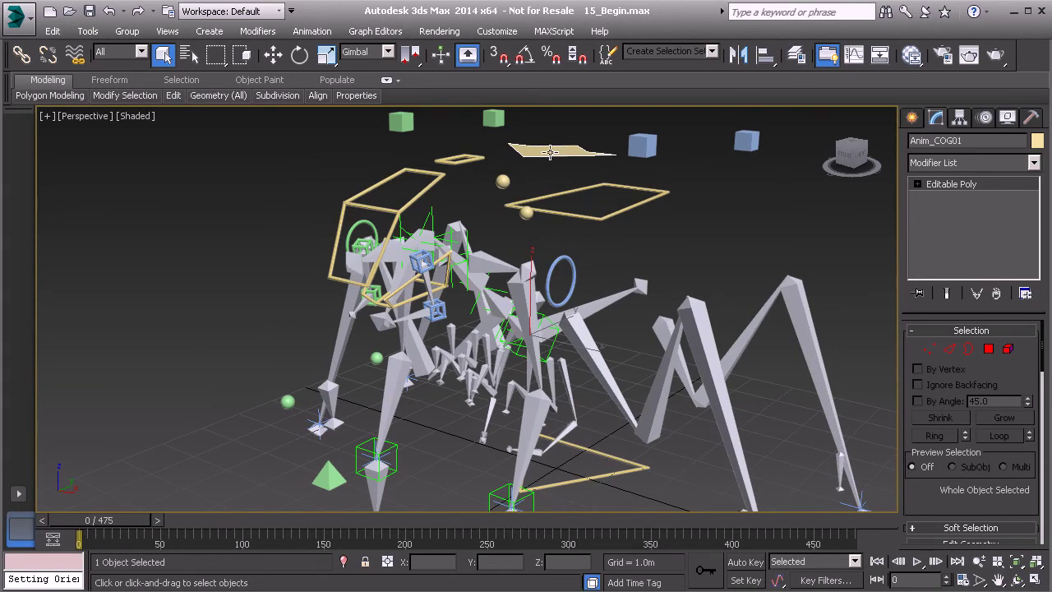
{"action": "middle_click_drag", "start_coordinate": [530, 150], "coordinate": [527, 172]}
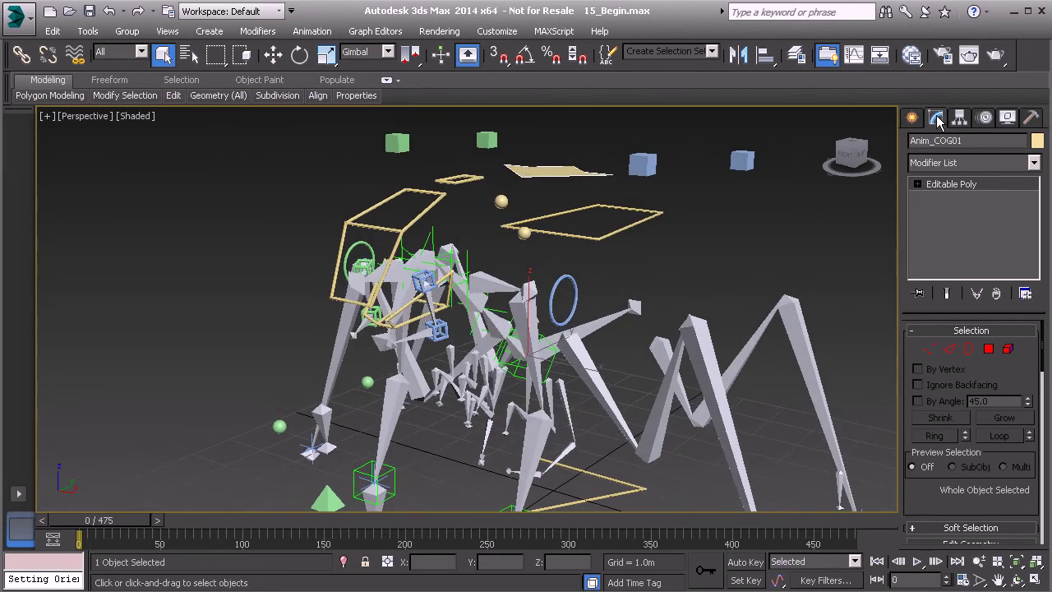
Add an Attribute Holder modifier to Anim_COG01 from the Modifier List
{"action": "left_click", "coordinate": [959, 163]}
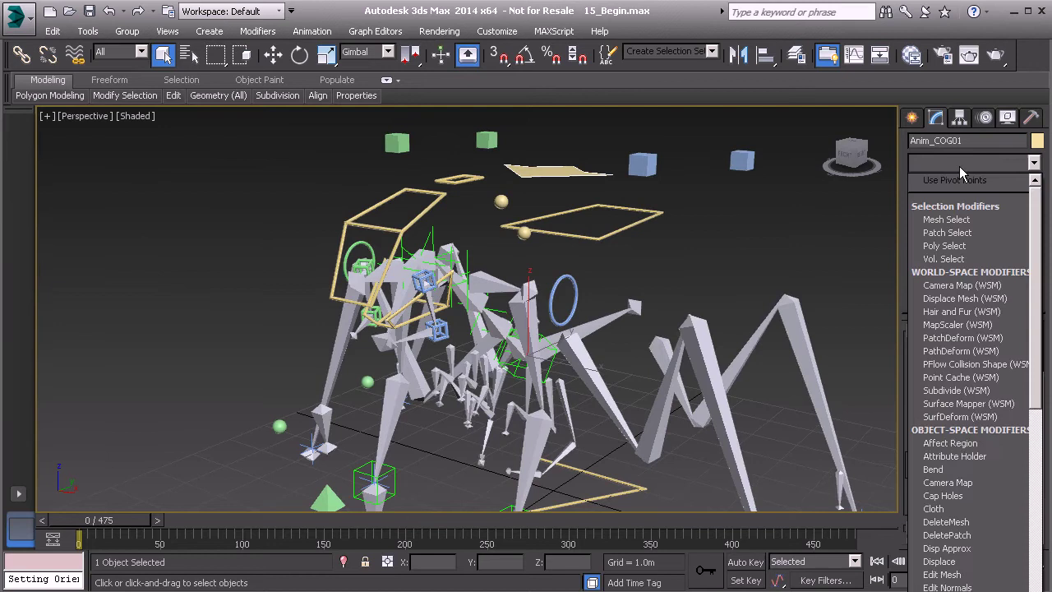
{"action": "key", "text": "a"}
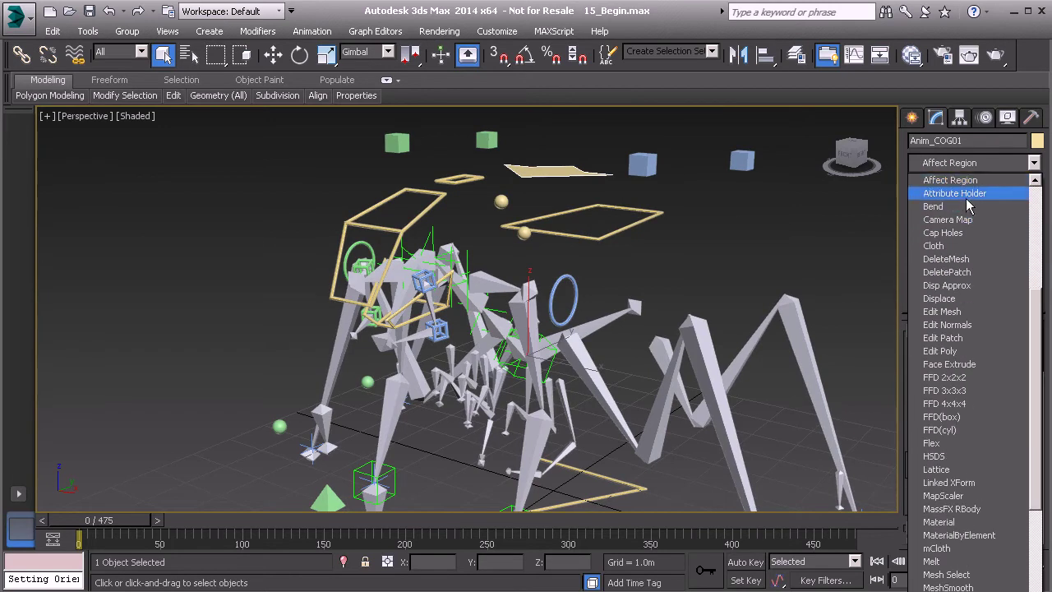
{"action": "left_click", "coordinate": [970, 194]}
Rename the Attribute Holder modifier to ExtraControls
{"action": "right_click", "coordinate": [972, 188]}
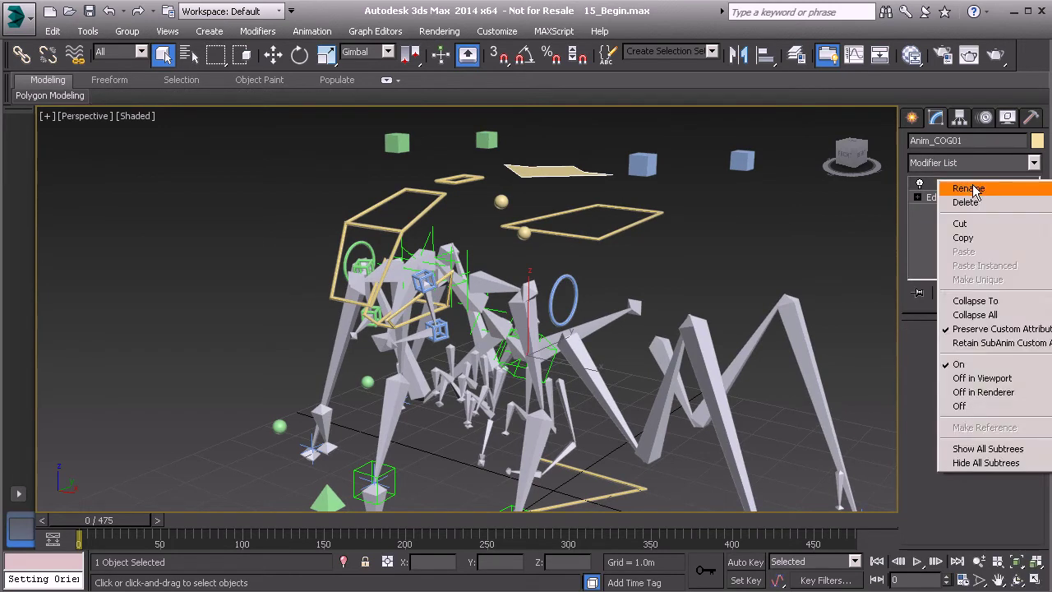
{"action": "left_click", "coordinate": [970, 189]}
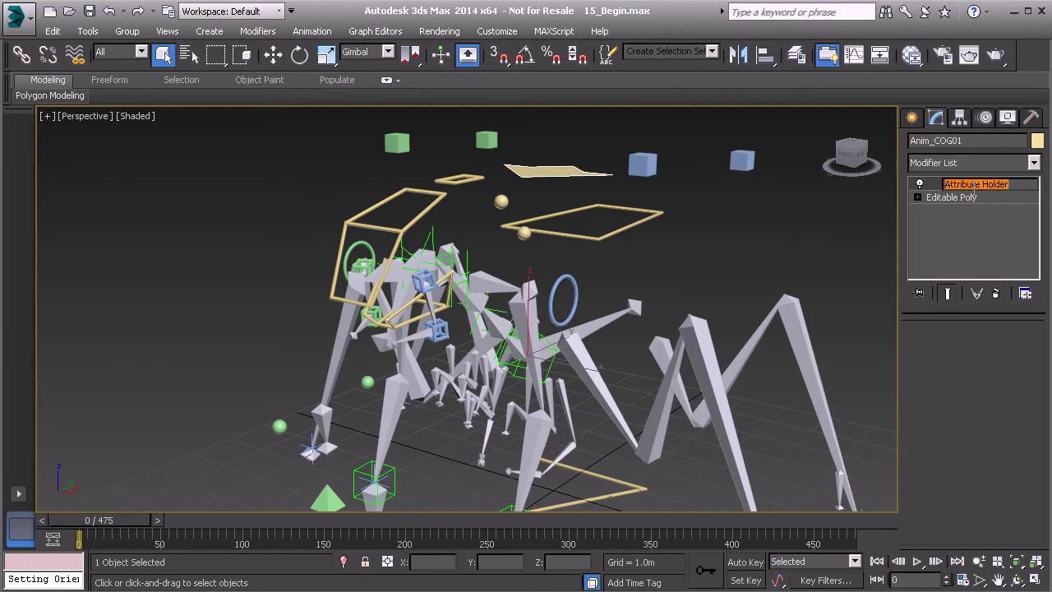
{"action": "type", "text": "ExtraControls"}
{"action": "key", "text": "Return"}
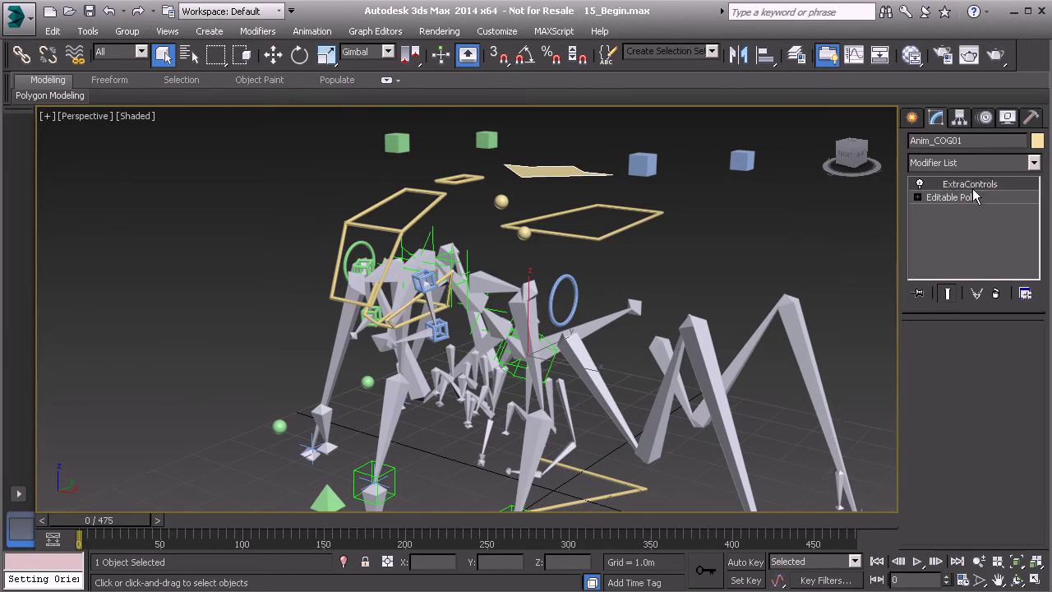
{"action": "middle_click_drag", "start_coordinate": [608, 197], "coordinate": [579, 210]}
In the Parameter Editor, add a float spinner named Aux_Arms_Multiplier and narrow its width
{"action": "key", "text": "alt+1"}
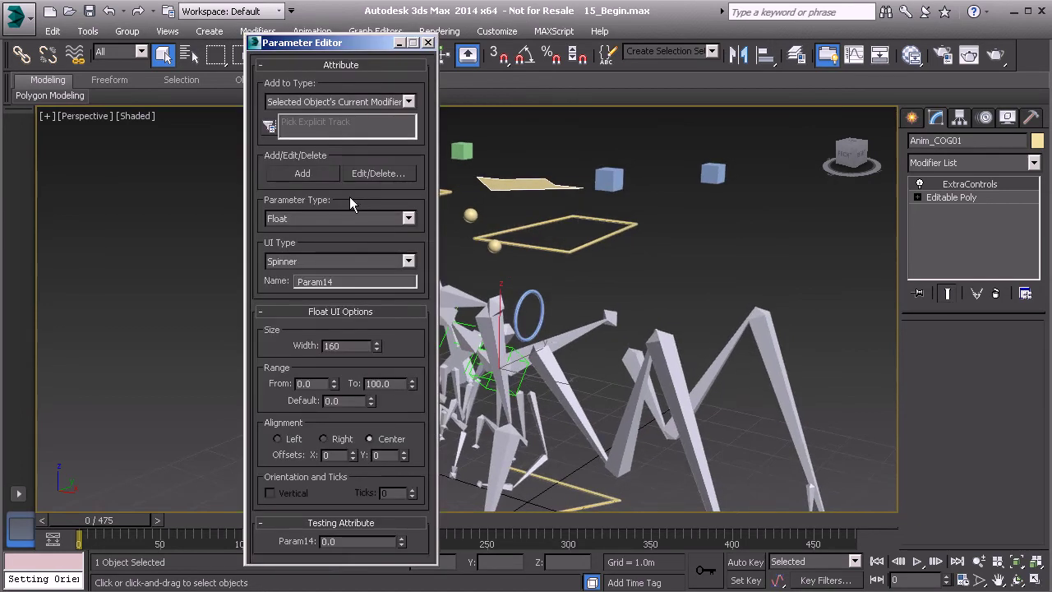
{"action": "double_click", "coordinate": [334, 282]}
{"action": "type", "text": "Aux_Arms_m"}
{"action": "left_click", "coordinate": [304, 175]}
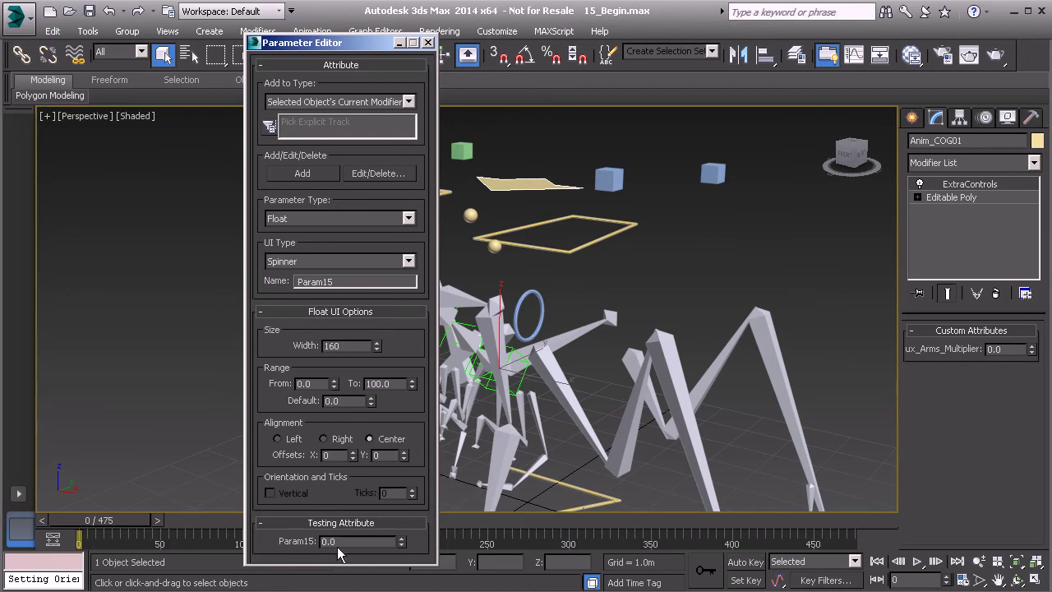
{"action": "left_click_drag", "start_coordinate": [375, 347], "coordinate": [382, 397]}
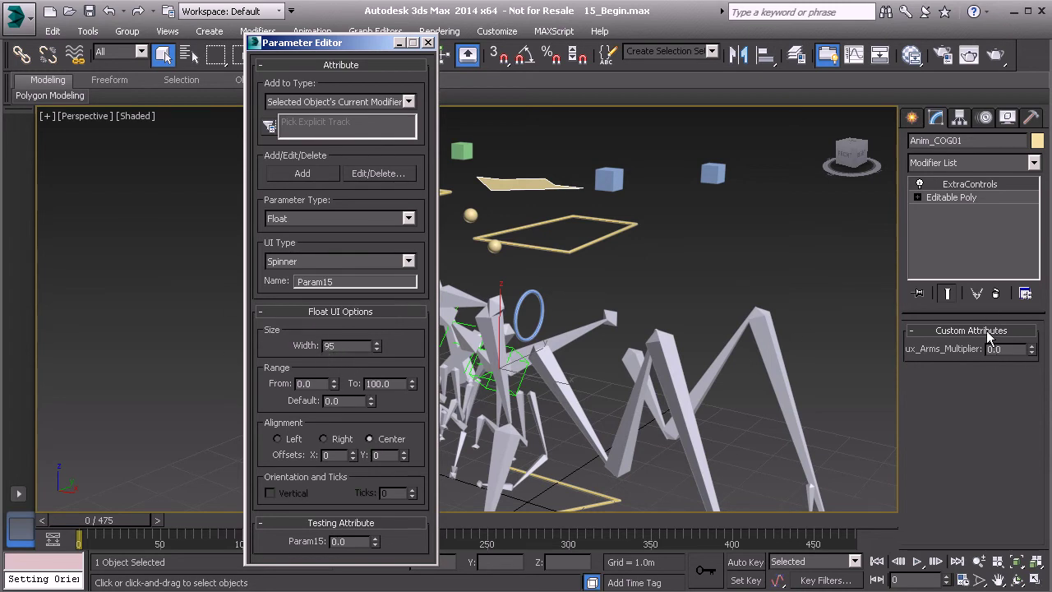
Edit the Aux_Arms_Multiplier spinner to a width of 95 and apply the change
{"action": "left_click", "coordinate": [375, 178]}
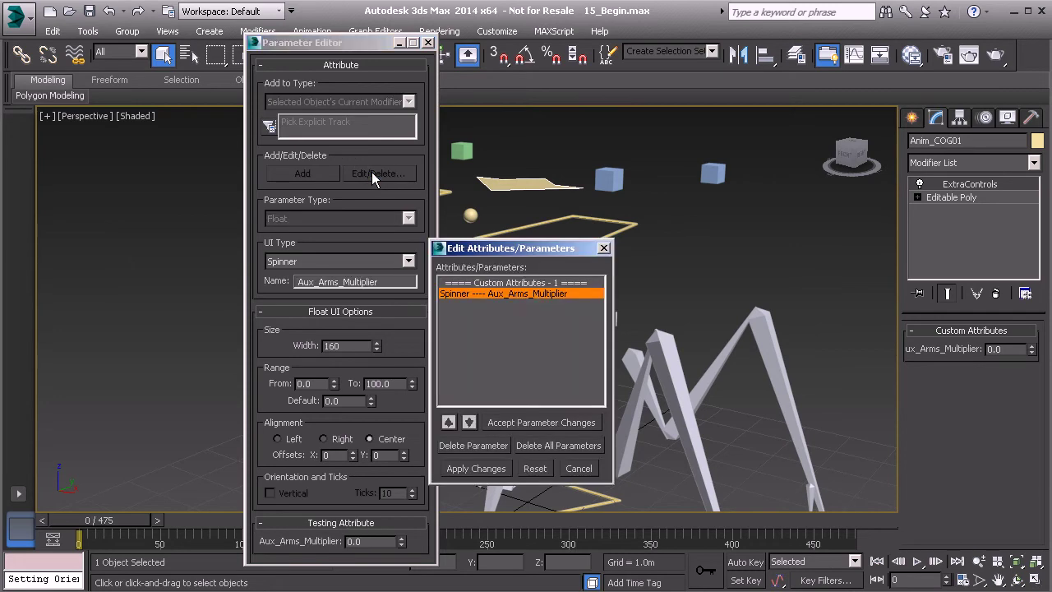
{"action": "left_click", "coordinate": [527, 296]}
{"action": "left_click", "coordinate": [342, 347]}
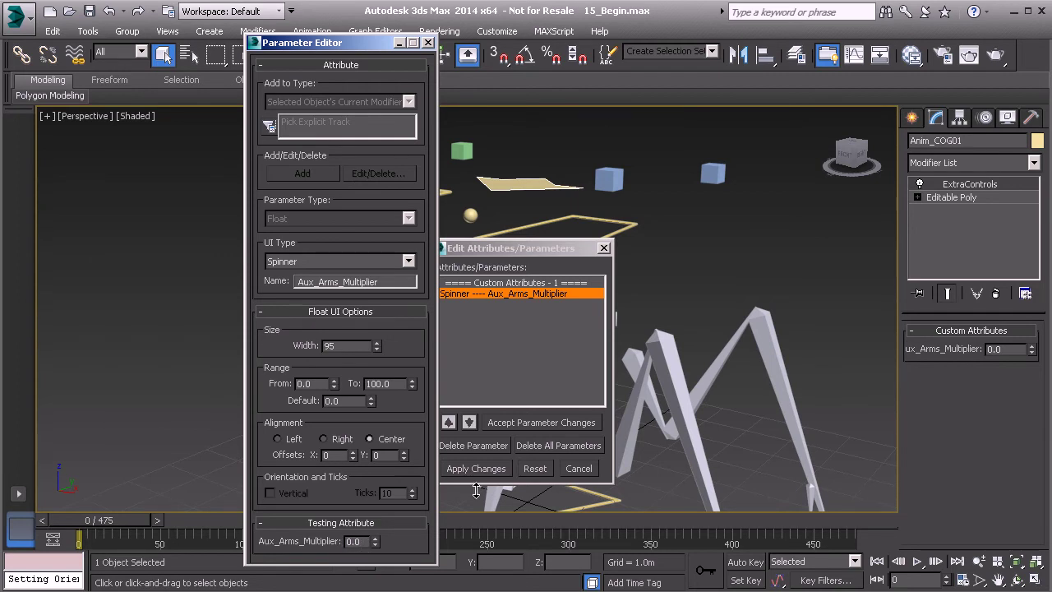
{"action": "left_click", "coordinate": [533, 421]}
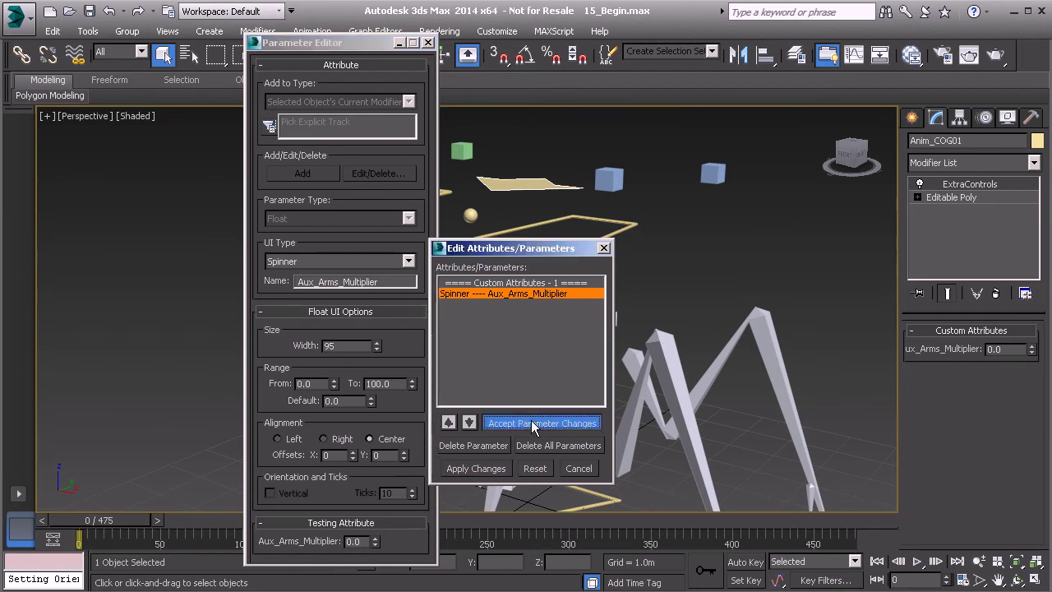
{"action": "left_click", "coordinate": [466, 470]}
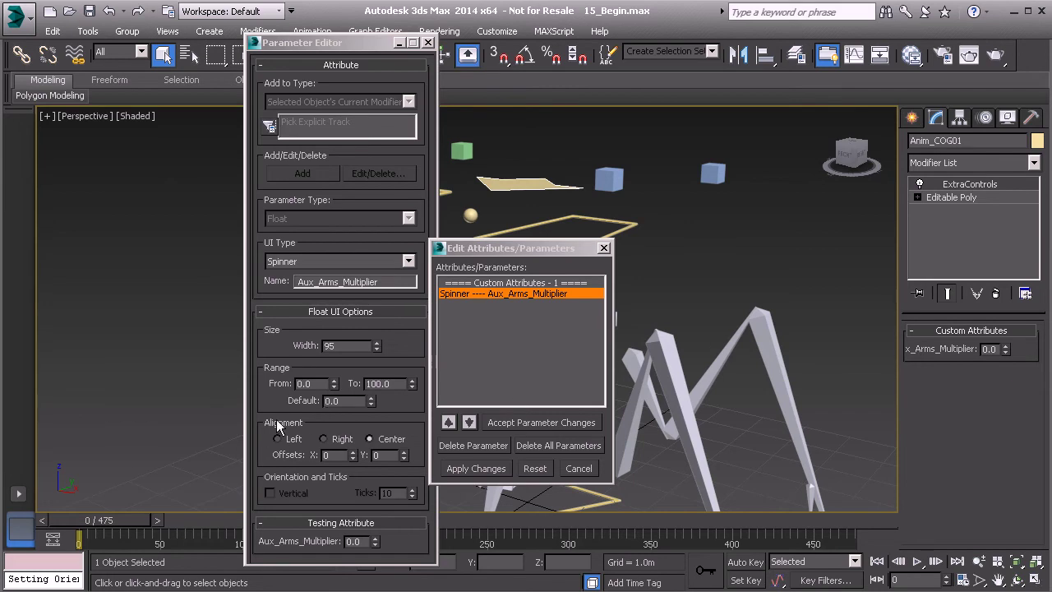
Right-align the Aux_Arms_Multiplier spinner and accept and apply the parameter changes
{"action": "left_click", "coordinate": [339, 439]}
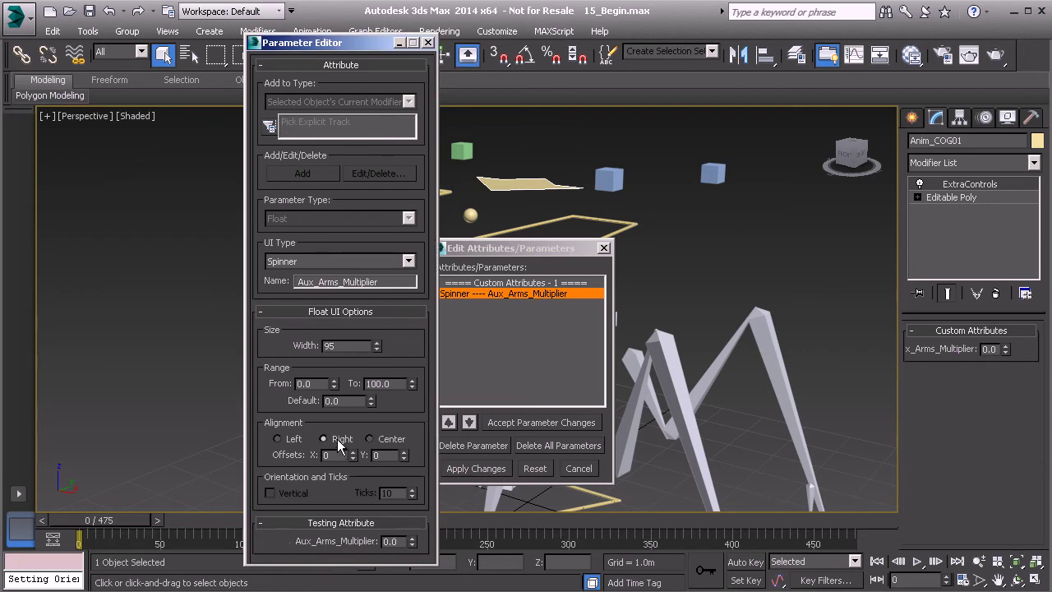
{"action": "left_click", "coordinate": [502, 422]}
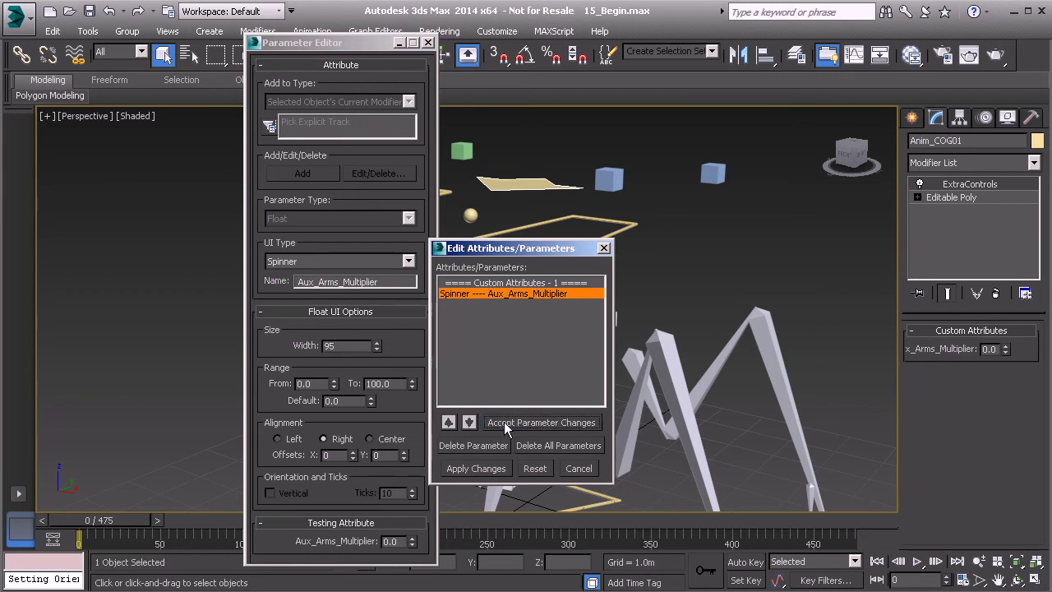
{"action": "left_click", "coordinate": [475, 468]}
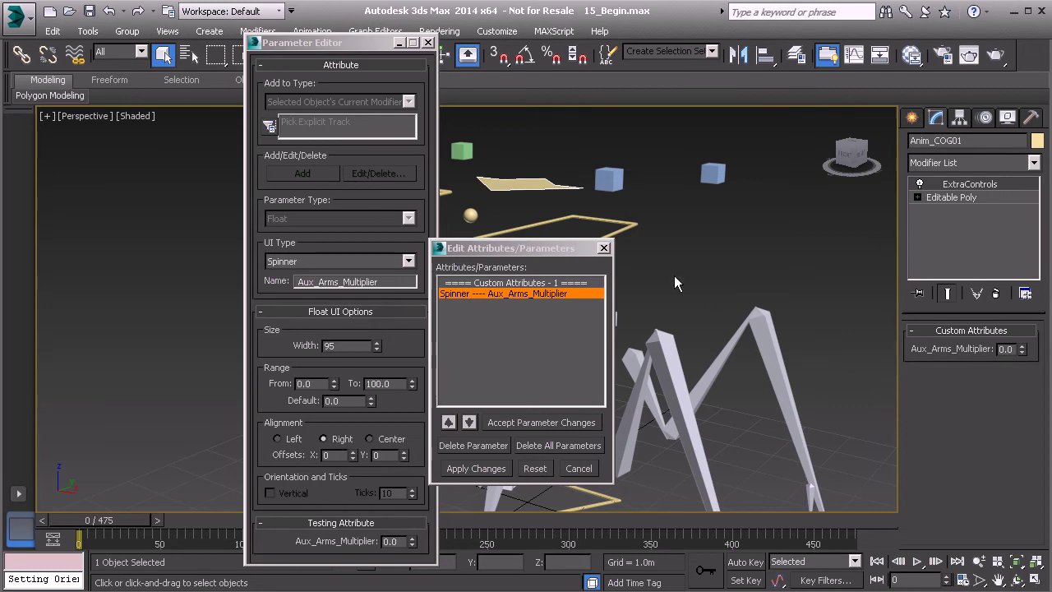
Close the parameter list and Parameter Editor, then zoom and orbit in close on the auxiliary arms
{"action": "left_click", "coordinate": [604, 247]}
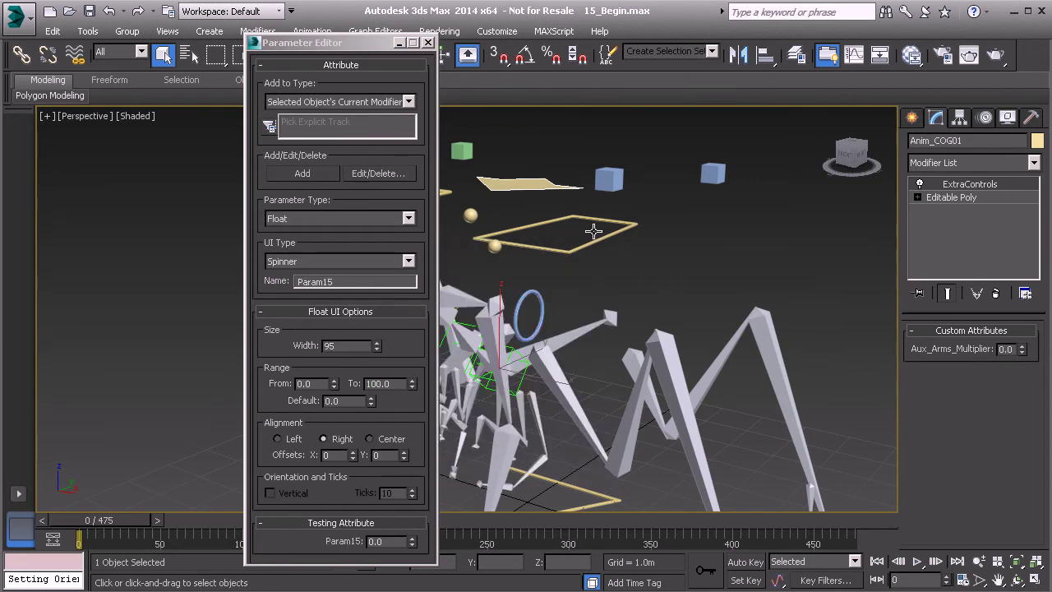
{"action": "left_click", "coordinate": [428, 43]}
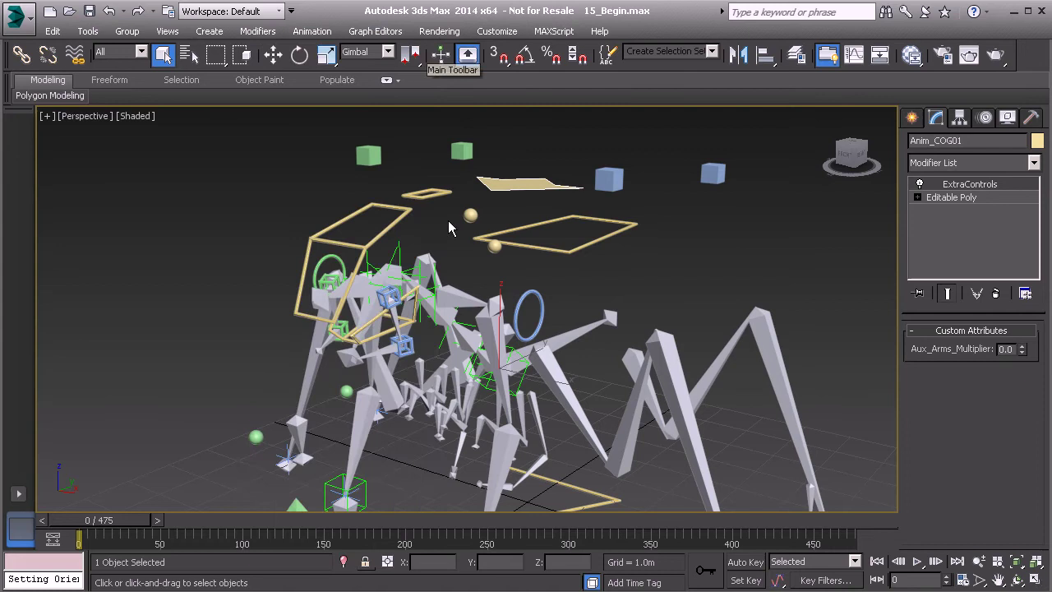
{"action": "middle_click_drag", "start_coordinate": [448, 296], "coordinate": [472, 293]}
{"action": "scroll", "coordinate": [472, 292], "scroll_direction": "up", "scroll_amount": 3}
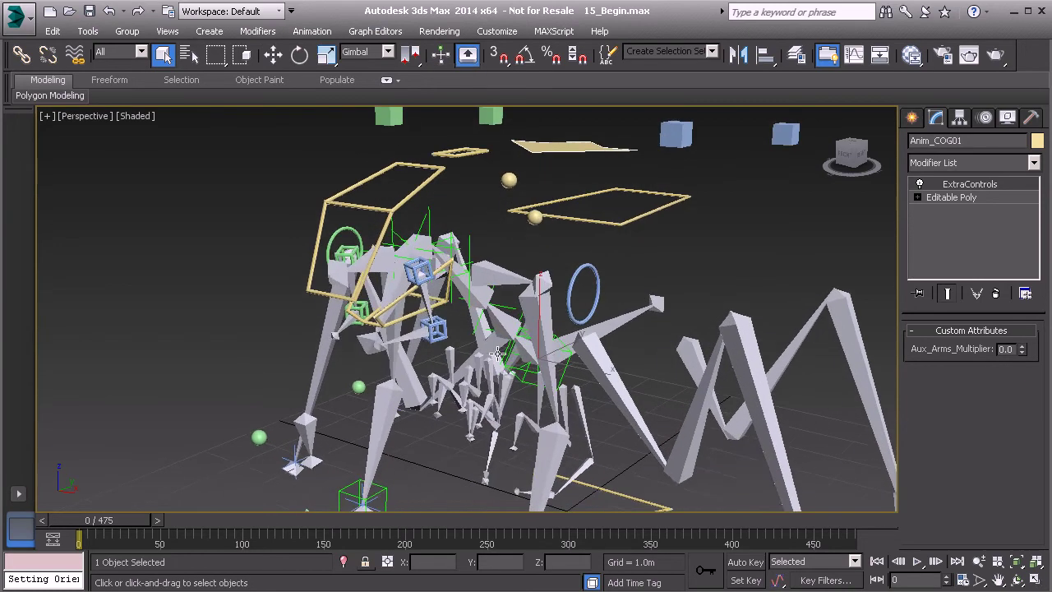
{"action": "scroll", "coordinate": [475, 296], "scroll_direction": "up", "scroll_amount": 4}
{"action": "scroll", "coordinate": [477, 299], "scroll_direction": "up", "scroll_amount": 3}
{"action": "scroll", "coordinate": [477, 300], "scroll_direction": "up", "scroll_amount": 5}
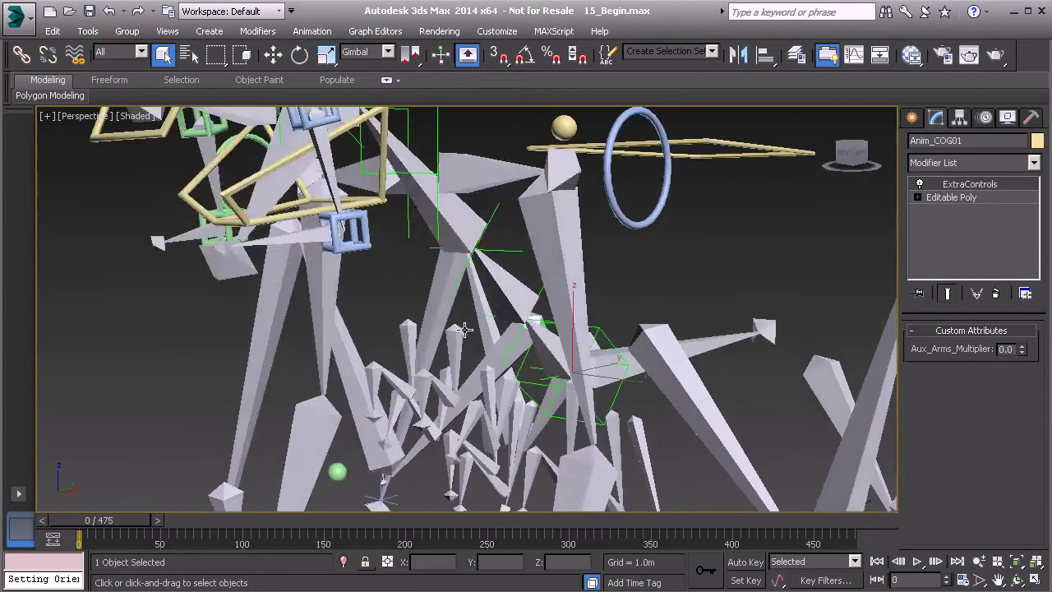
{"action": "middle_click_drag", "start_coordinate": [427, 313], "coordinate": [476, 314], "text": "alt"}
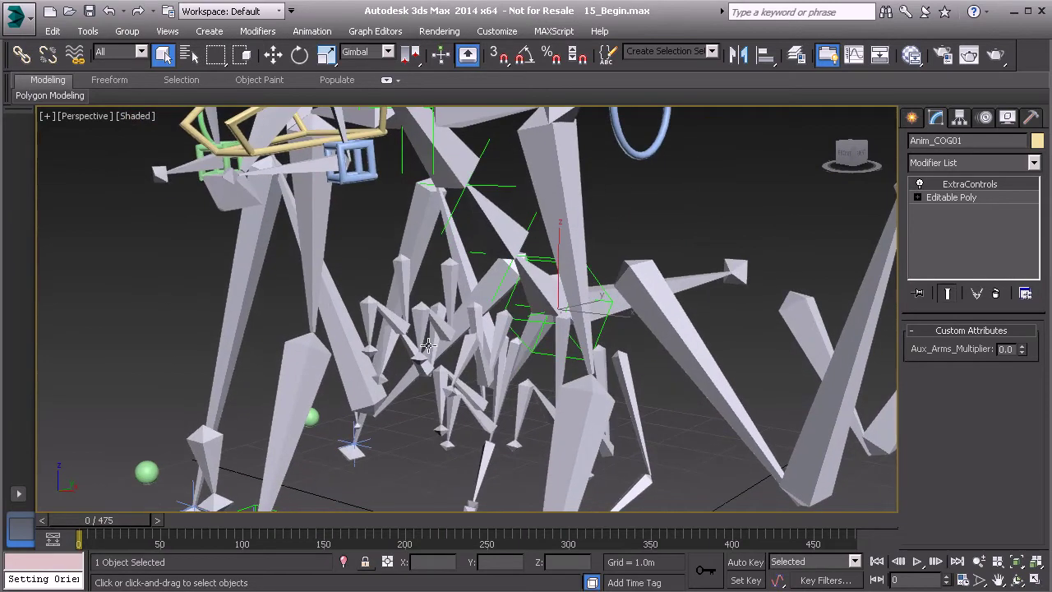
{"action": "scroll", "coordinate": [480, 315], "scroll_direction": "up", "scroll_amount": 3}
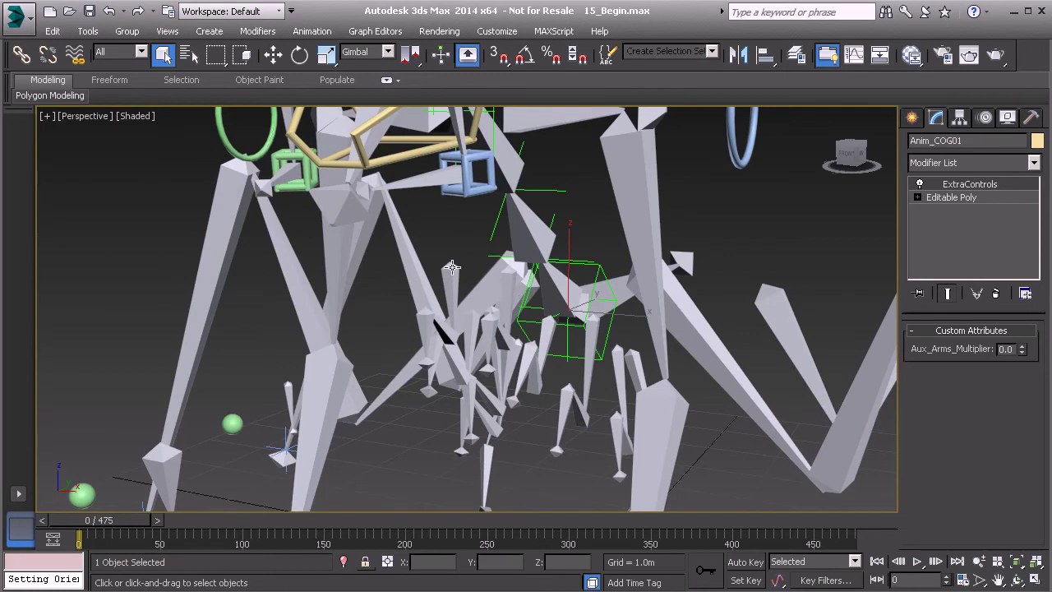
{"action": "scroll", "coordinate": [453, 267], "scroll_direction": "up", "scroll_amount": 2}
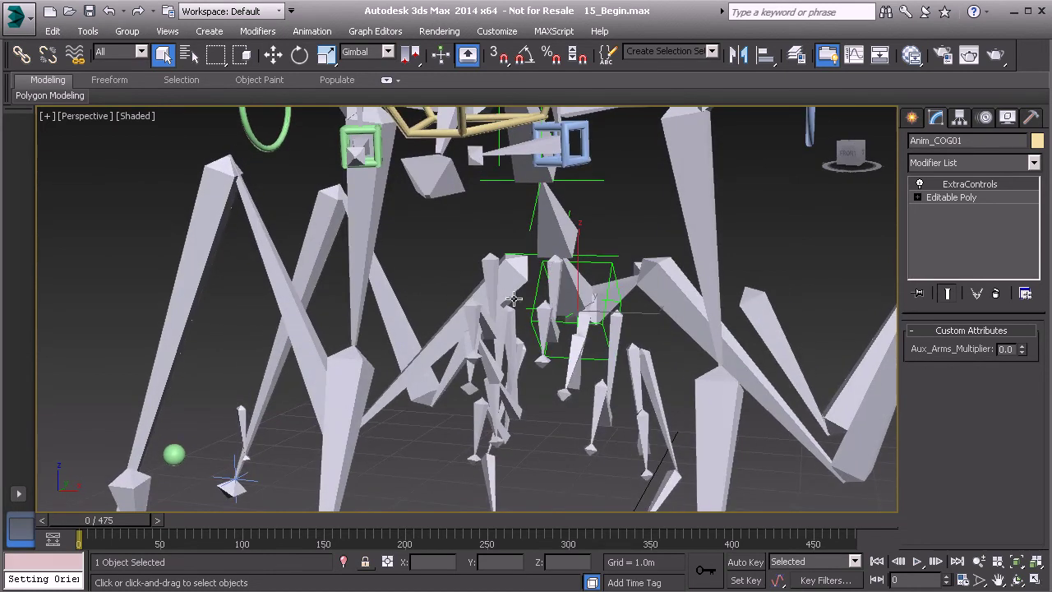
{"action": "middle_click_drag", "start_coordinate": [514, 298], "coordinate": [483, 249], "text": "alt"}
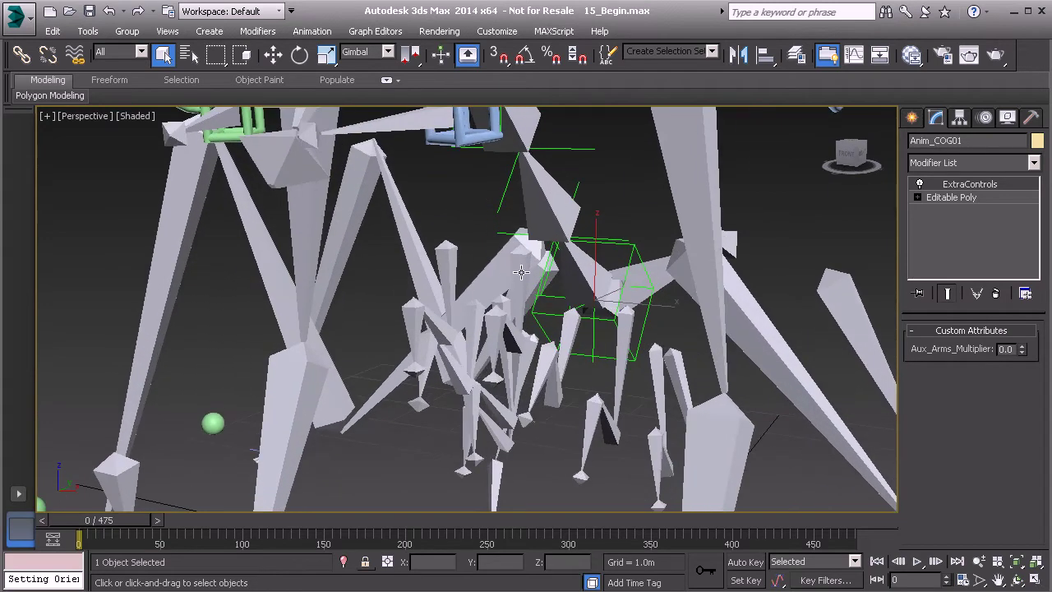
Select Bn_L_Aux_Arm_A_A01 plus its neighbouring aux arm bone and rotate both about Z by ~43.8 degrees
{"action": "left_click", "coordinate": [517, 272]}
{"action": "left_click", "coordinate": [447, 258], "text": "ctrl"}
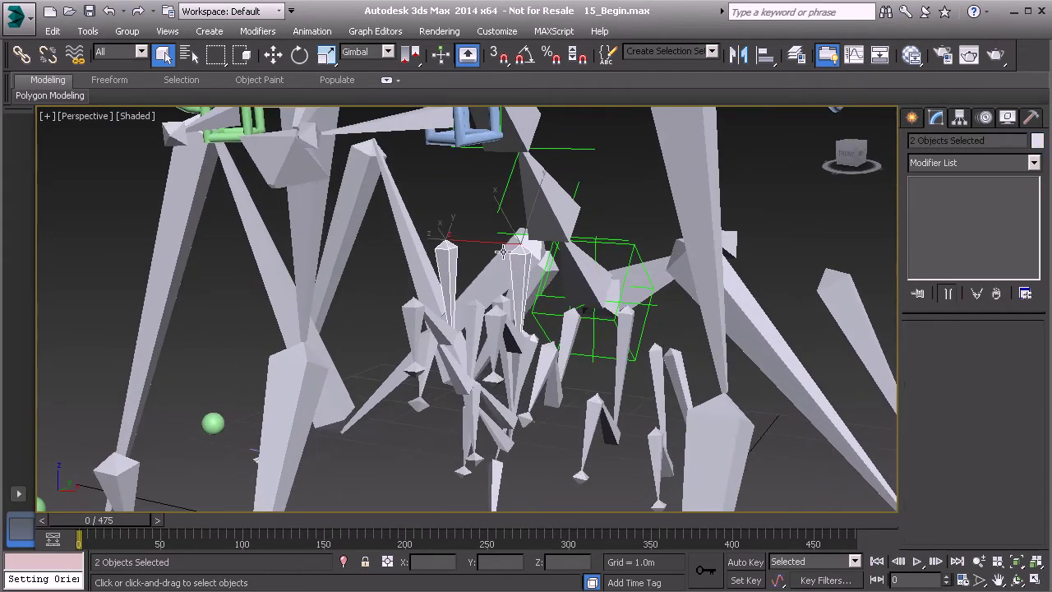
{"action": "middle_click_drag", "start_coordinate": [504, 251], "coordinate": [429, 246], "text": "alt"}
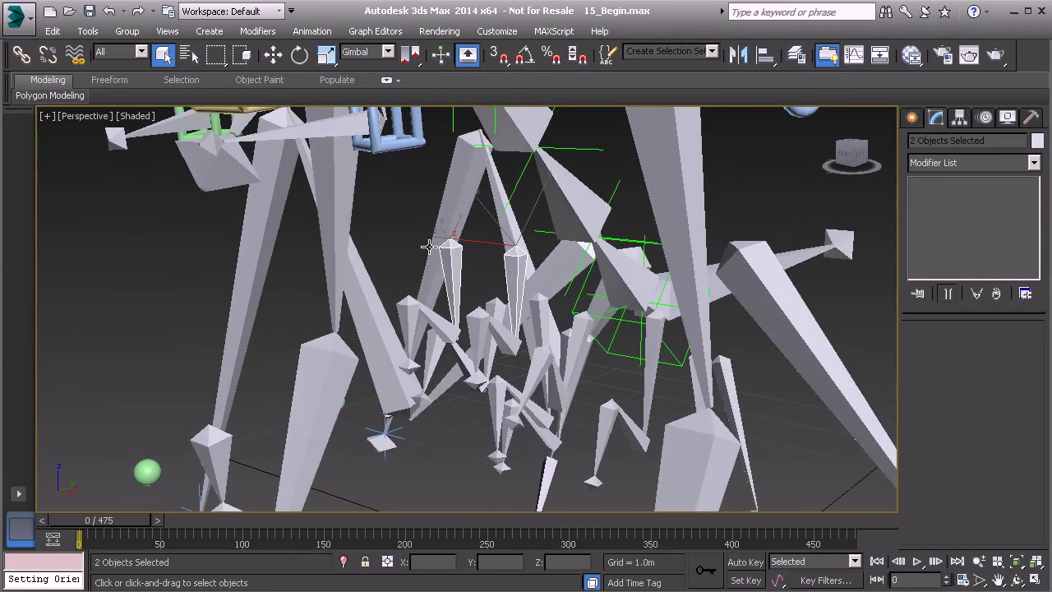
{"action": "key", "text": "e"}
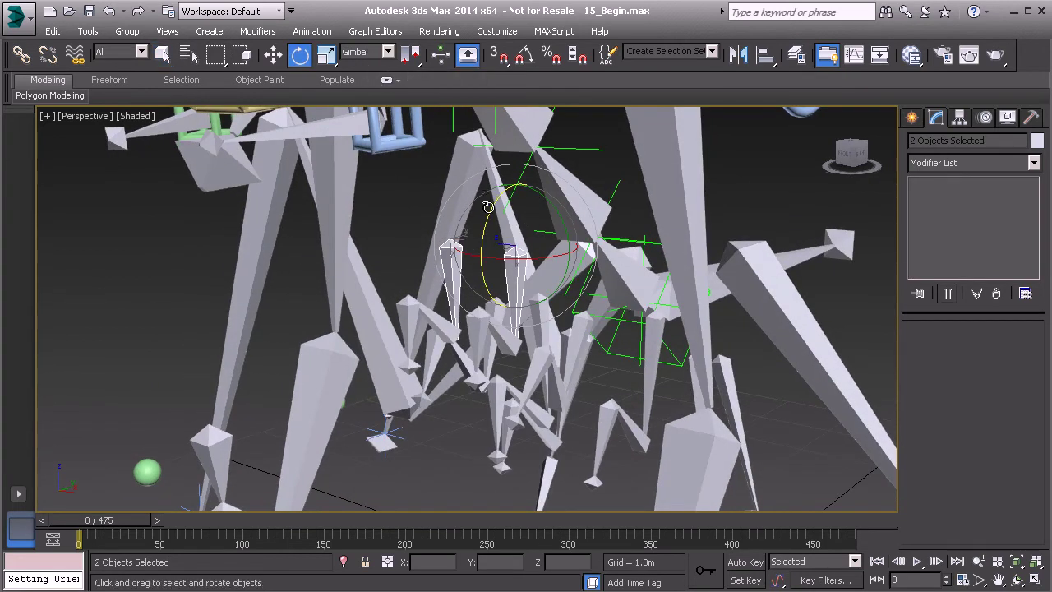
{"action": "left_click_drag", "start_coordinate": [488, 206], "coordinate": [466, 109]}
Select only the Bn_L_Aux_Arm_A_A01 bone
{"action": "middle_click_drag", "start_coordinate": [526, 230], "coordinate": [525, 207], "text": "alt"}
{"action": "left_click", "coordinate": [475, 286]}
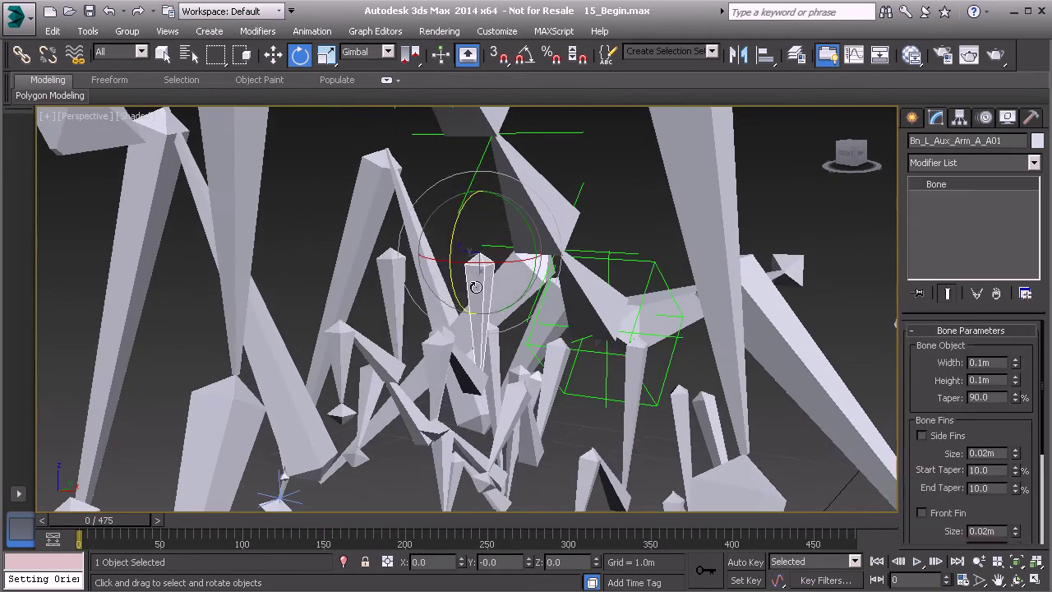
{"action": "middle_click_drag", "start_coordinate": [493, 277], "coordinate": [502, 277]}
In the Motion panel, choose Float Expression for the Zero Euler XYZ Z Rotation track
{"action": "left_click", "coordinate": [985, 118]}
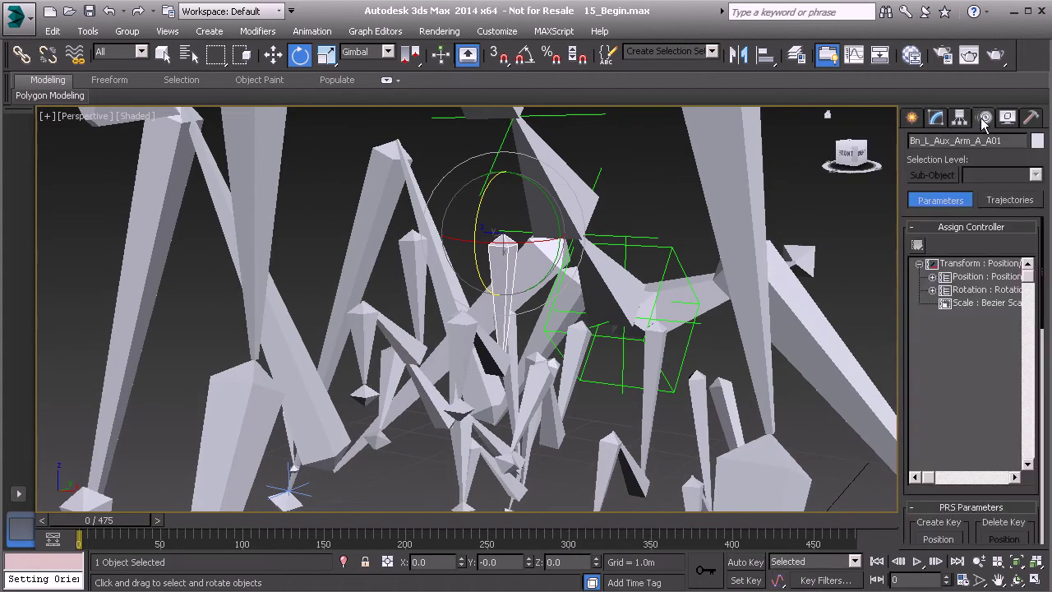
{"action": "left_click", "coordinate": [932, 290]}
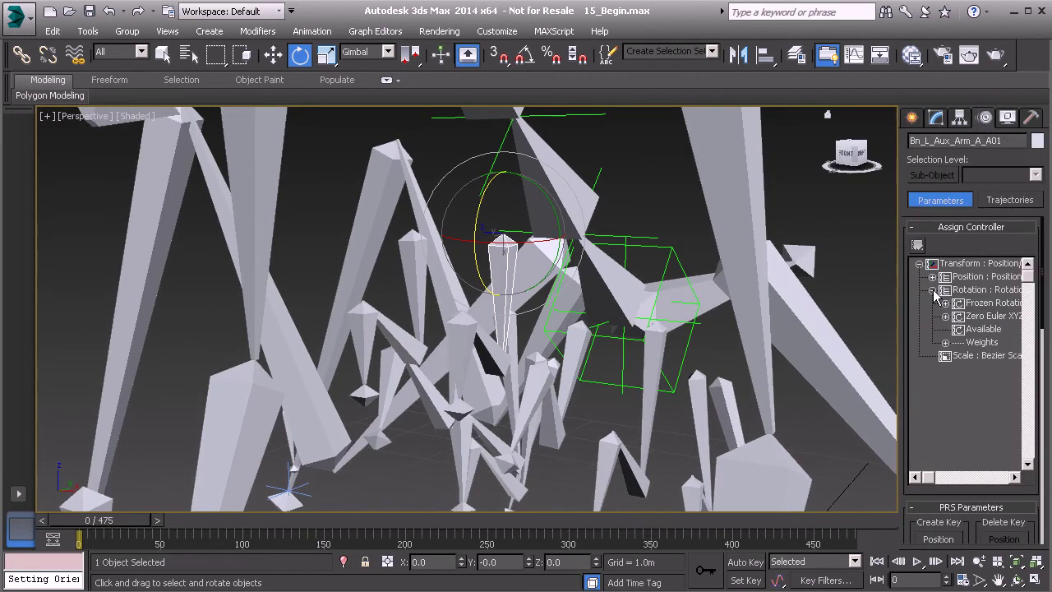
{"action": "left_click", "coordinate": [945, 316]}
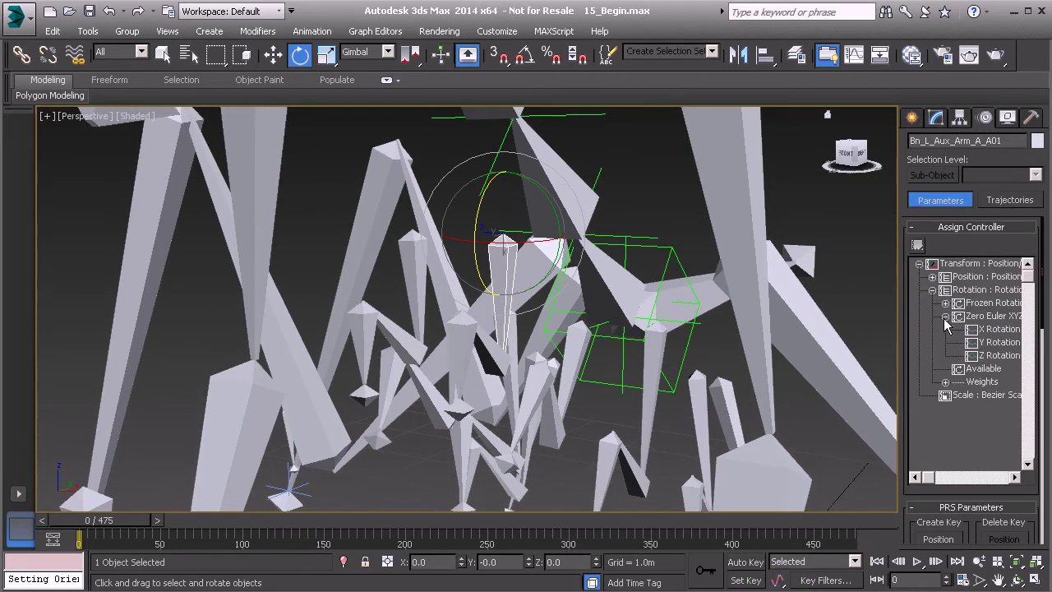
{"action": "left_click", "coordinate": [998, 356]}
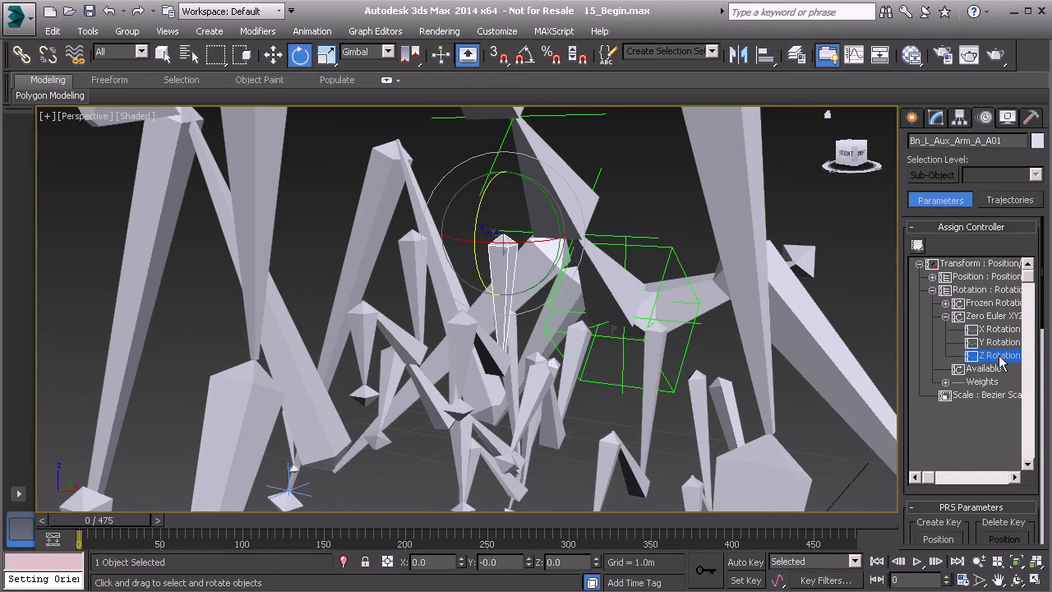
{"action": "left_click", "coordinate": [920, 248]}
{"action": "left_click", "coordinate": [450, 208]}
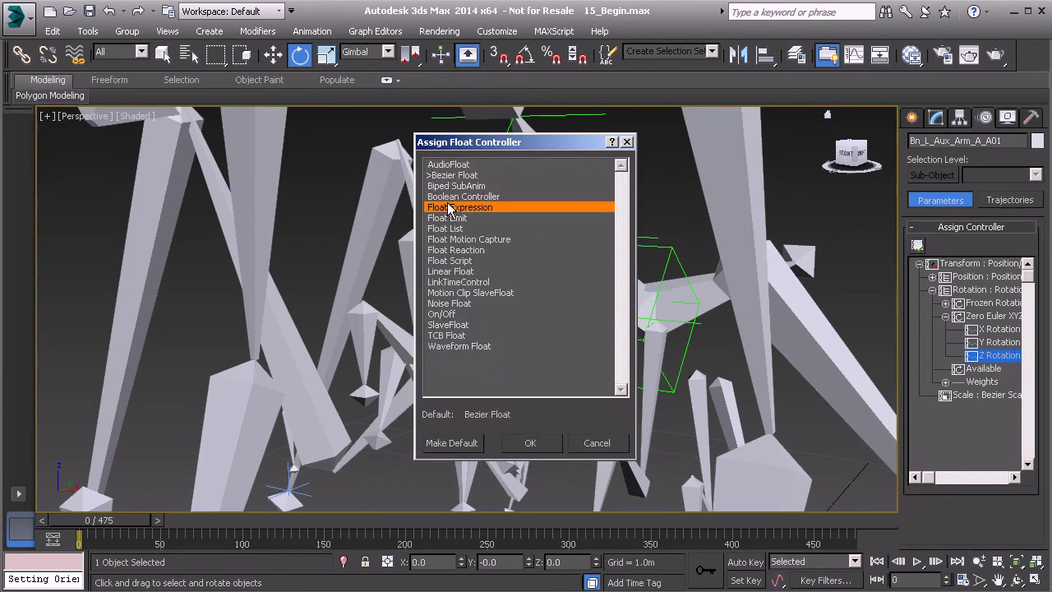
Confirm Float Expression as the Z Rotation controller and move the Expression Controller window aside
{"action": "left_click", "coordinate": [530, 443]}
{"action": "left_click_drag", "start_coordinate": [135, 138], "coordinate": [197, 148]}
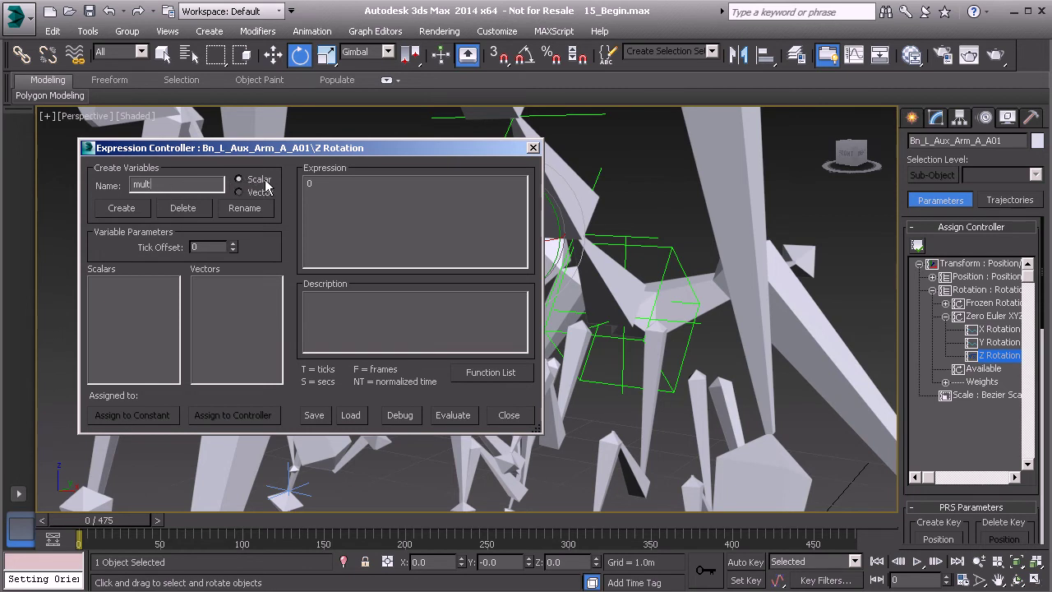
Create the scalar variable mult and open the Track View Pick dialog to link it
{"action": "left_click", "coordinate": [122, 212]}
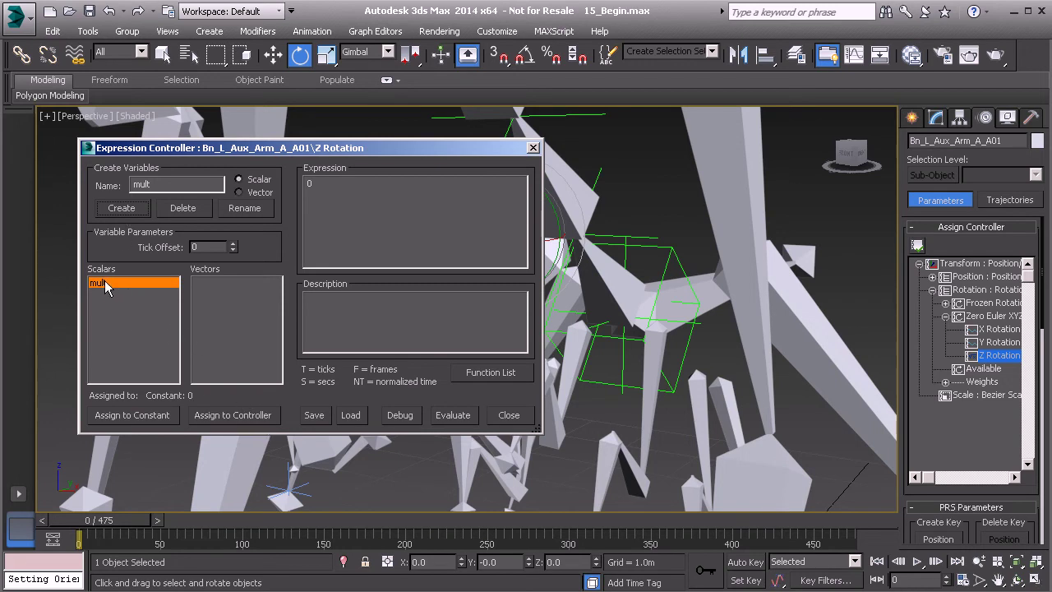
{"action": "left_click", "coordinate": [221, 418]}
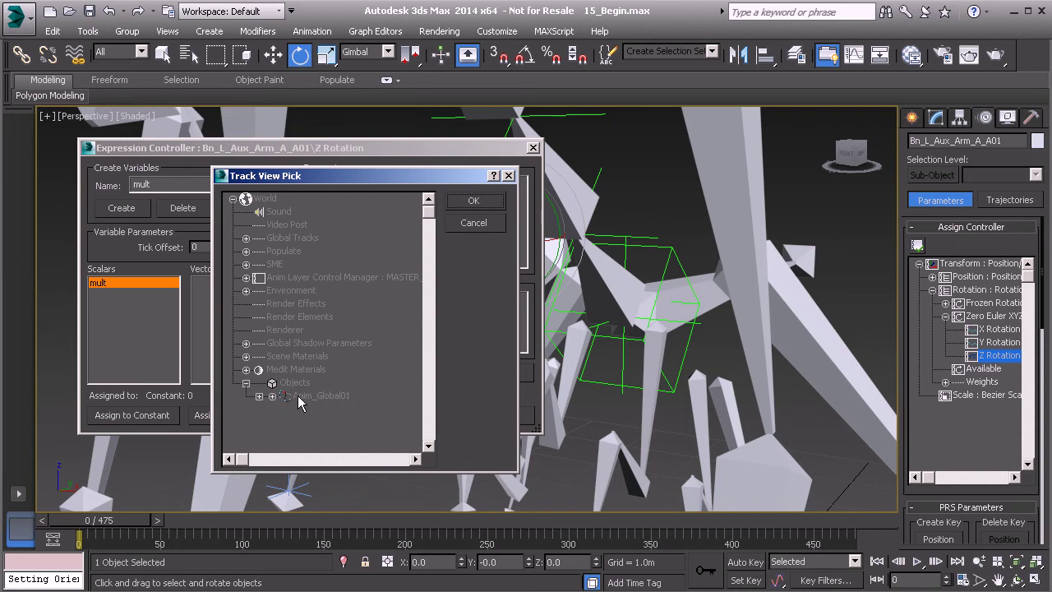
Assign mult to the Aux_Arms_Multiplier track under Anim_COG01 > ExtraControls > Custom_Attributes
{"action": "left_click", "coordinate": [259, 396]}
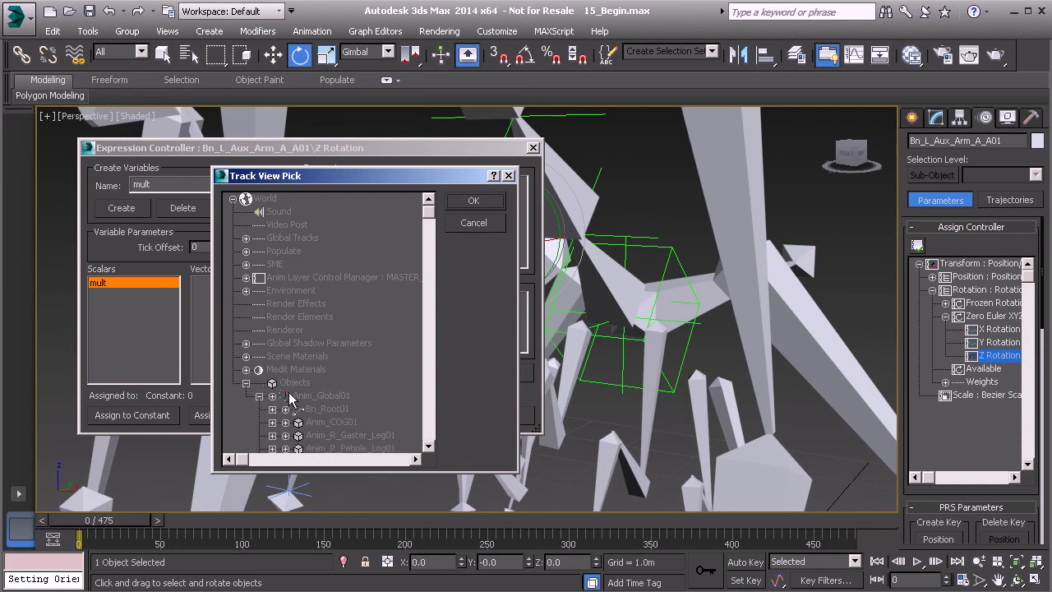
{"action": "scroll", "coordinate": [288, 346], "scroll_direction": "down", "scroll_amount": 2}
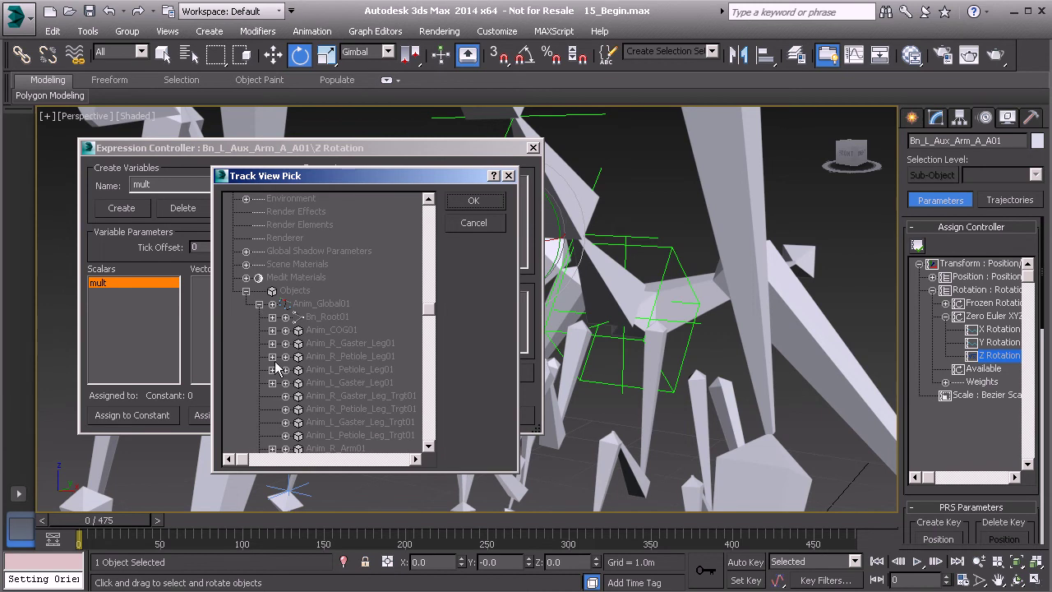
{"action": "scroll", "coordinate": [280, 366], "scroll_direction": "down", "scroll_amount": 1}
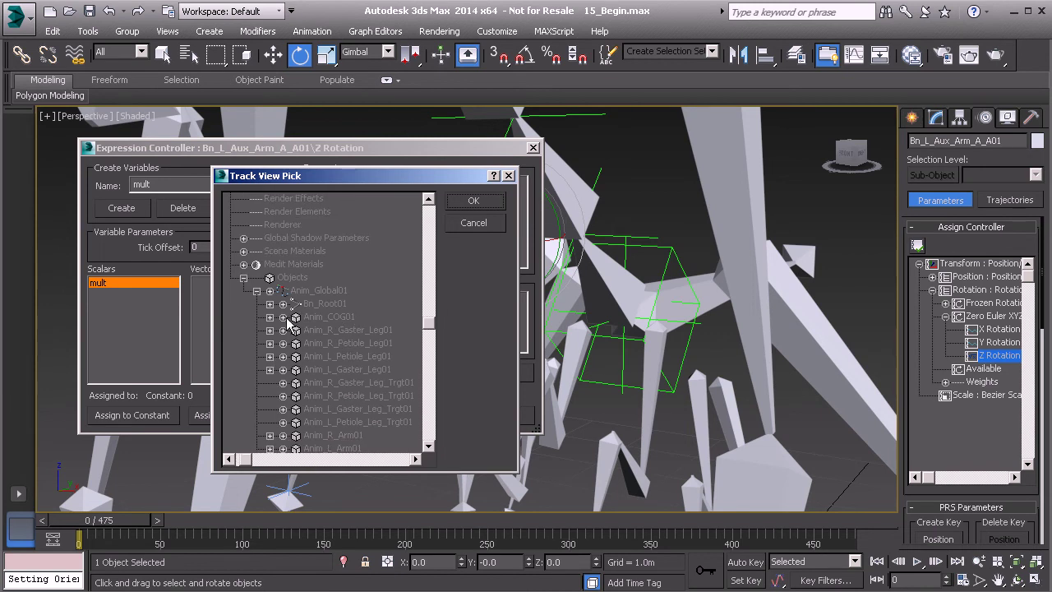
{"action": "left_click", "coordinate": [282, 316]}
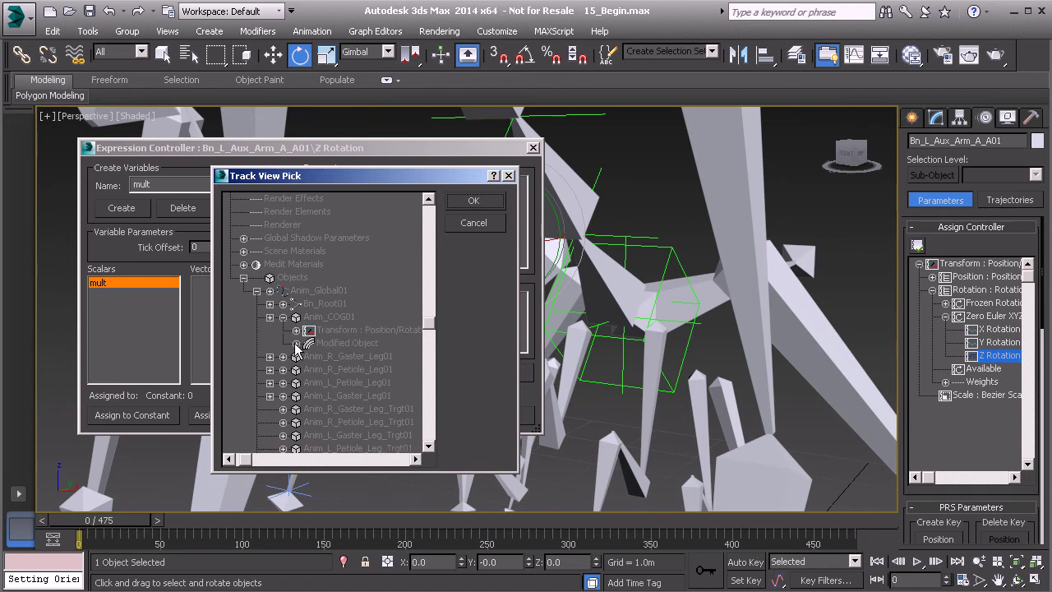
{"action": "left_click", "coordinate": [298, 344]}
{"action": "left_click", "coordinate": [309, 356]}
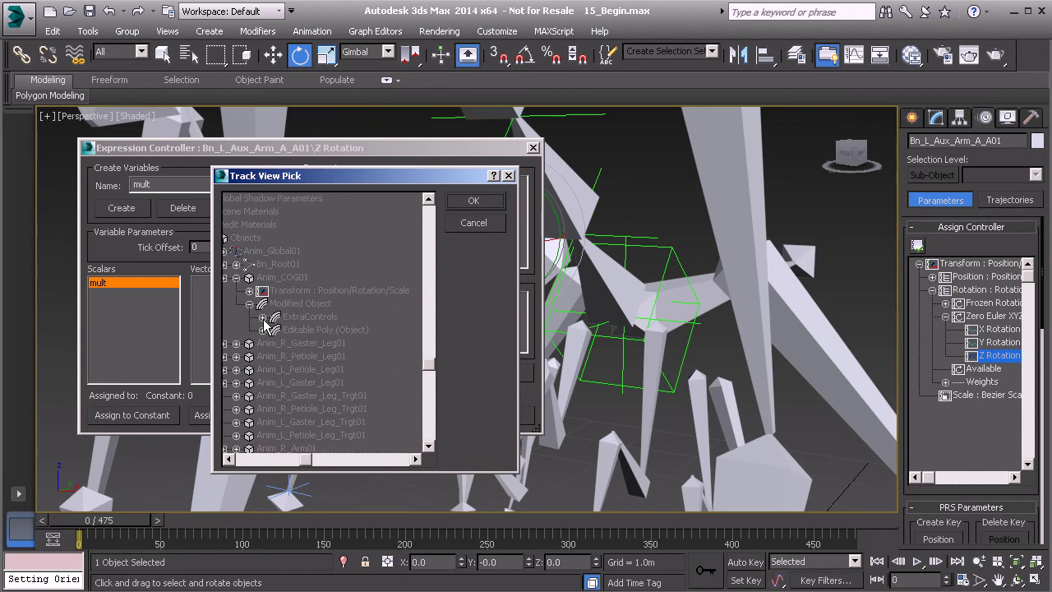
{"action": "left_click", "coordinate": [276, 330]}
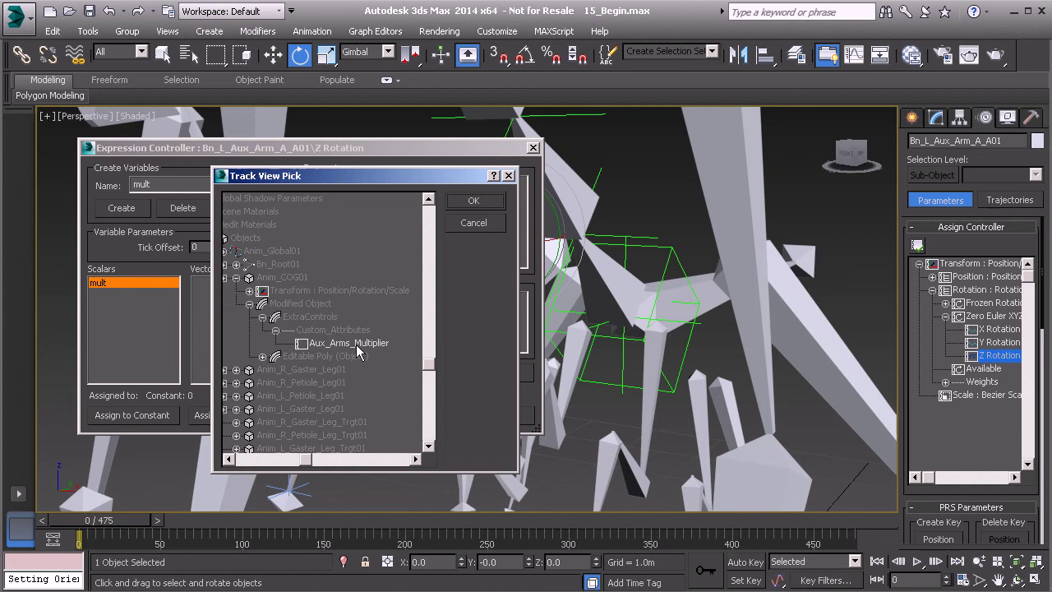
{"action": "left_click", "coordinate": [344, 343]}
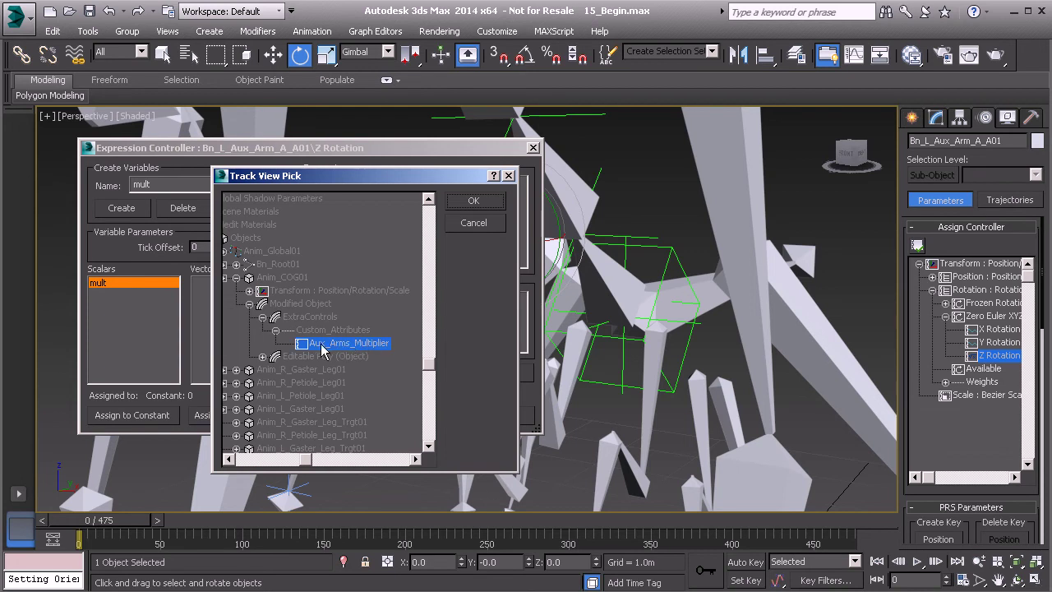
{"action": "left_click", "coordinate": [475, 202]}
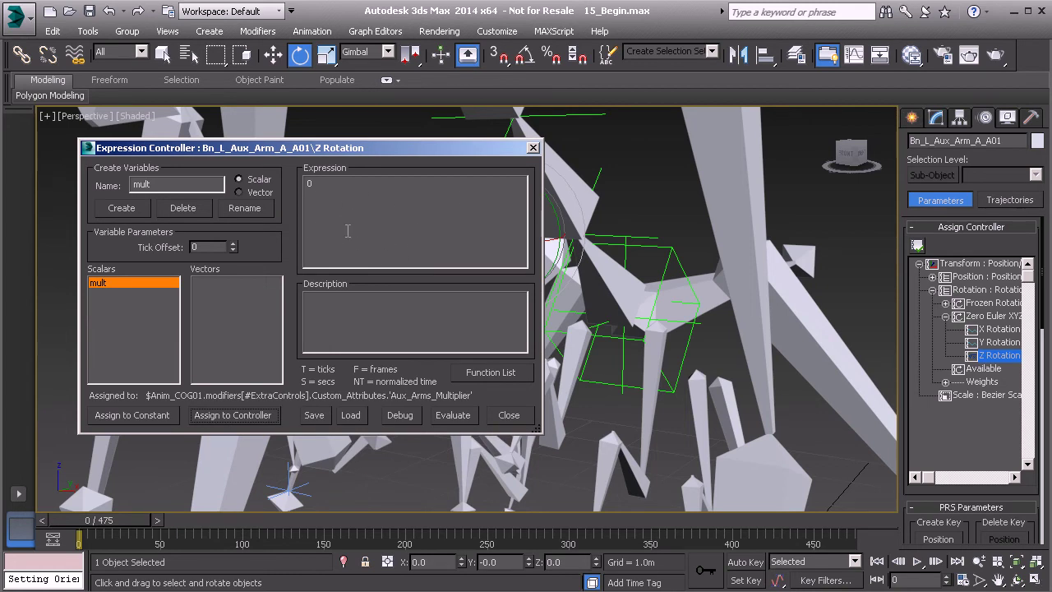
Replace the 0 in the Z Rotation expression with (F*200) * mult
{"action": "left_click", "coordinate": [323, 206]}
{"action": "type", "text": "F*200"}
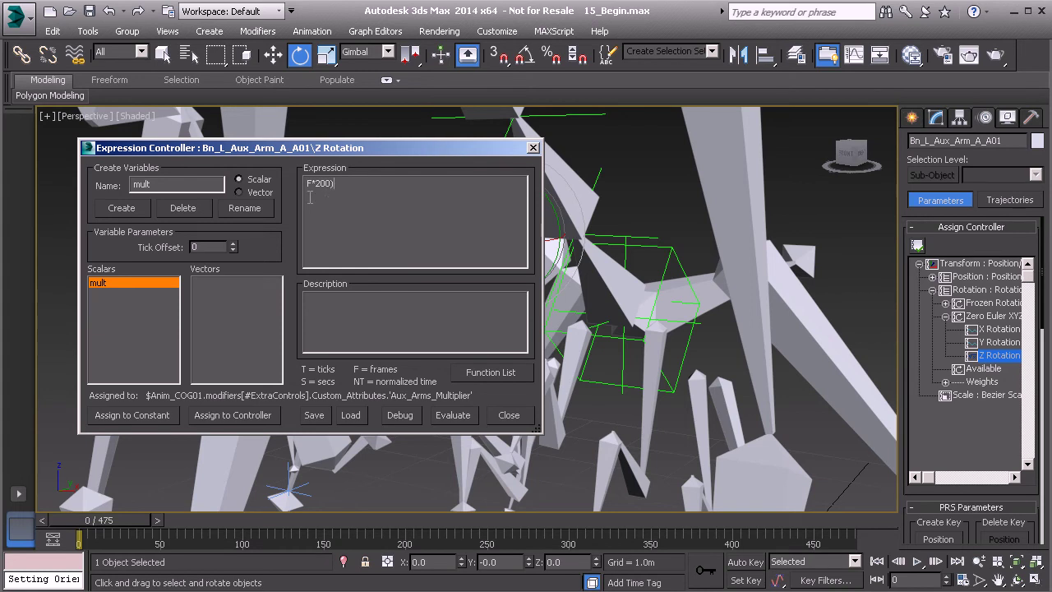
{"action": "type", "text": "("}
{"action": "left_click_drag", "start_coordinate": [308, 188], "coordinate": [336, 191]}
Wrap the expression in sin() so it reads sin((F*200) * mult), then close the editor
{"action": "left_click", "coordinate": [344, 189]}
{"action": "type", "text": "-"}
{"action": "left_click", "coordinate": [308, 183]}
{"action": "type", "text": "sin"}
{"action": "left_click", "coordinate": [534, 147]}
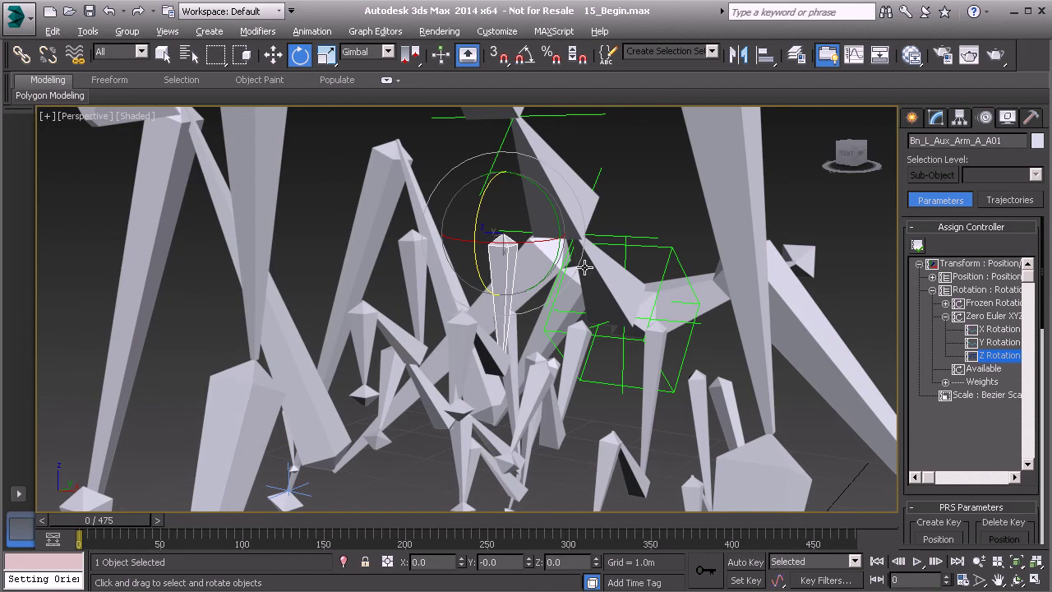
Select Anim_COG01 and set its Aux_Arms_Multiplier to 0.1
{"action": "middle_click_drag", "start_coordinate": [537, 144], "coordinate": [556, 372], "text": "alt"}
{"action": "mouse_move", "coordinate": [130, 522]}
{"action": "left_mouse_down"}
{"action": "mouse_move", "coordinate": [294, 524]}
{"action": "mouse_move", "coordinate": [120, 522]}
{"action": "left_mouse_up"}
{"action": "scroll", "coordinate": [425, 304], "scroll_direction": "down", "scroll_amount": 5}
{"action": "middle_click_drag", "start_coordinate": [510, 281], "coordinate": [558, 295], "text": "alt"}
{"action": "left_click", "coordinate": [605, 133]}
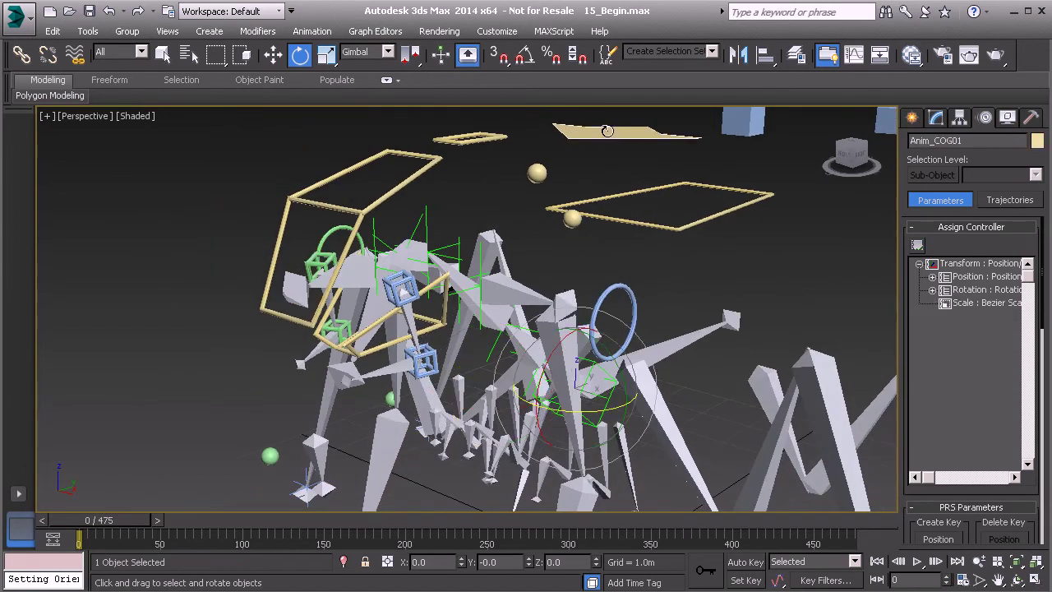
{"action": "left_click", "coordinate": [936, 117]}
{"action": "middle_click_drag", "start_coordinate": [779, 287], "coordinate": [605, 382], "text": "alt"}
{"action": "scroll", "coordinate": [625, 337], "scroll_direction": "up", "scroll_amount": 5}
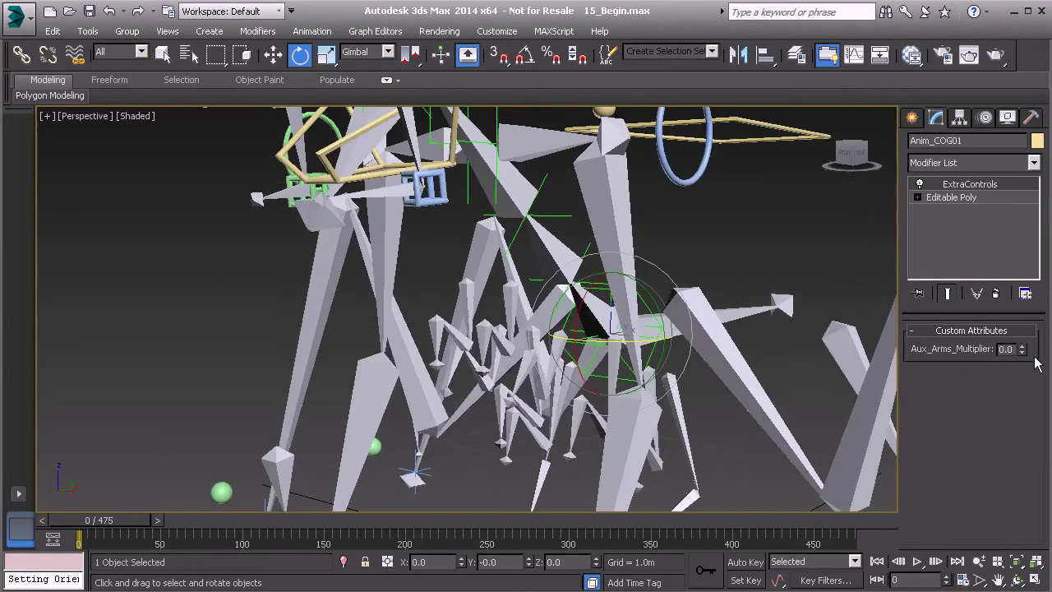
{"action": "double_click", "coordinate": [1007, 348]}
{"action": "type", "text": "0.1"}
{"action": "key", "text": "Return"}
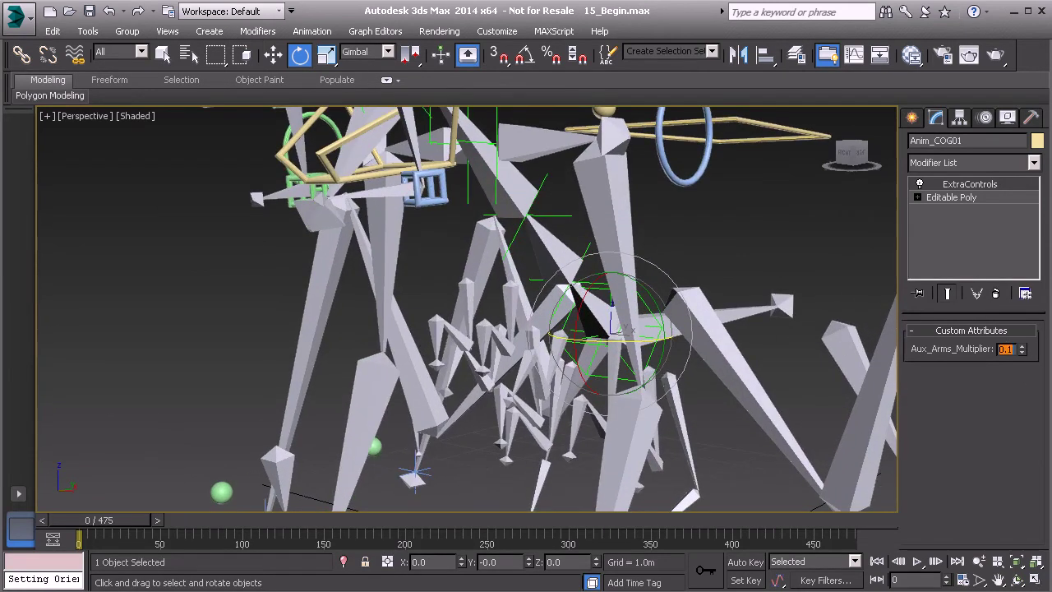
Play the animation to watch the auxiliary arm swing at multiplier 0.1
{"action": "scroll", "coordinate": [549, 383], "scroll_direction": "up", "scroll_amount": 3}
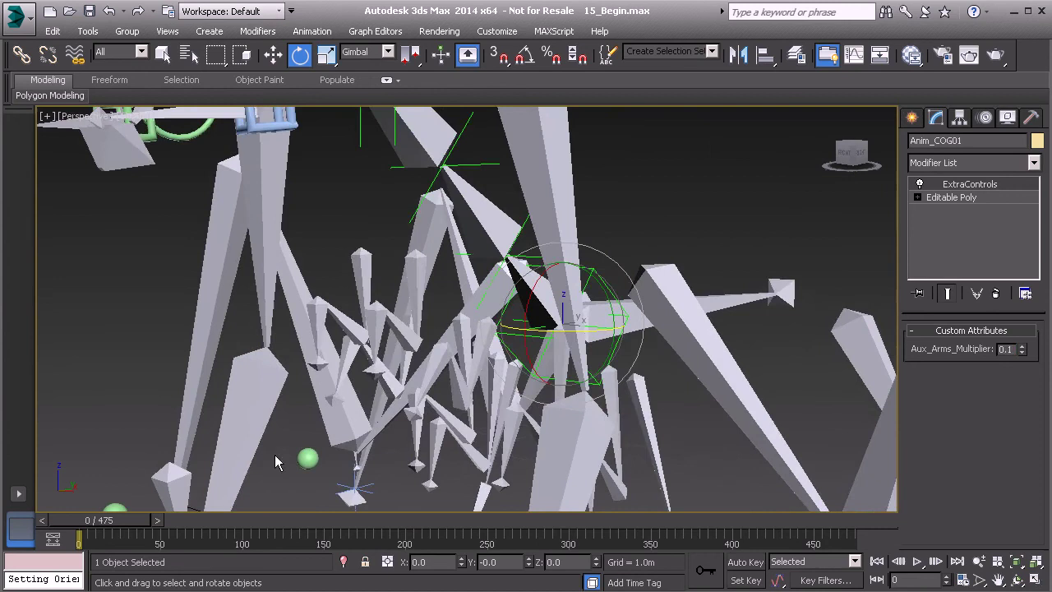
{"action": "mouse_move", "coordinate": [96, 533]}
{"action": "left_mouse_down"}
{"action": "mouse_move", "coordinate": [139, 533]}
{"action": "mouse_move", "coordinate": [96, 532]}
{"action": "left_mouse_up"}
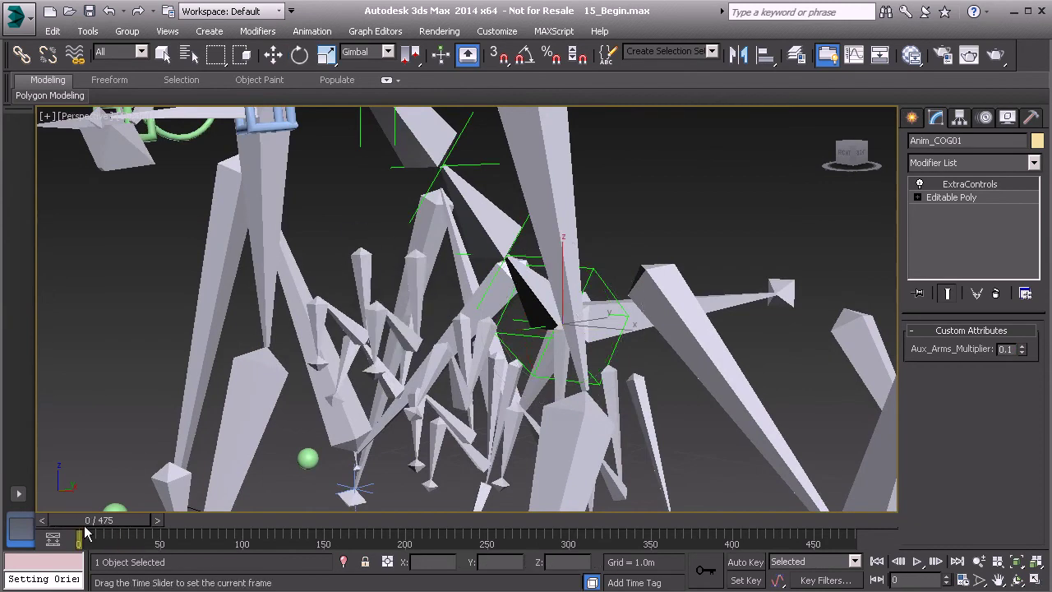
{"action": "left_click", "coordinate": [917, 565]}
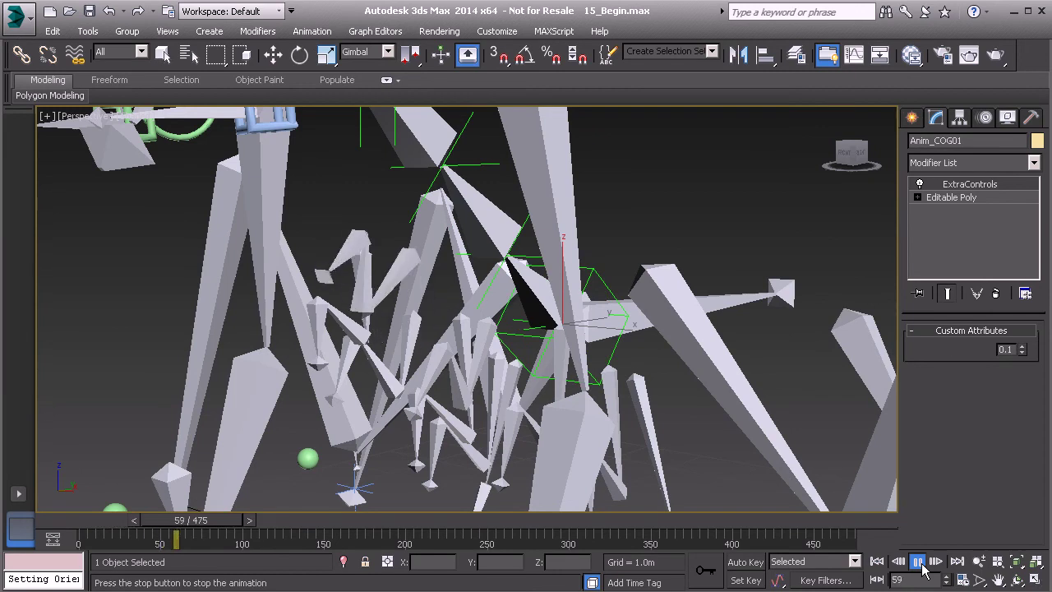
{"action": "left_click", "coordinate": [922, 565]}
{"action": "key", "text": "e"}
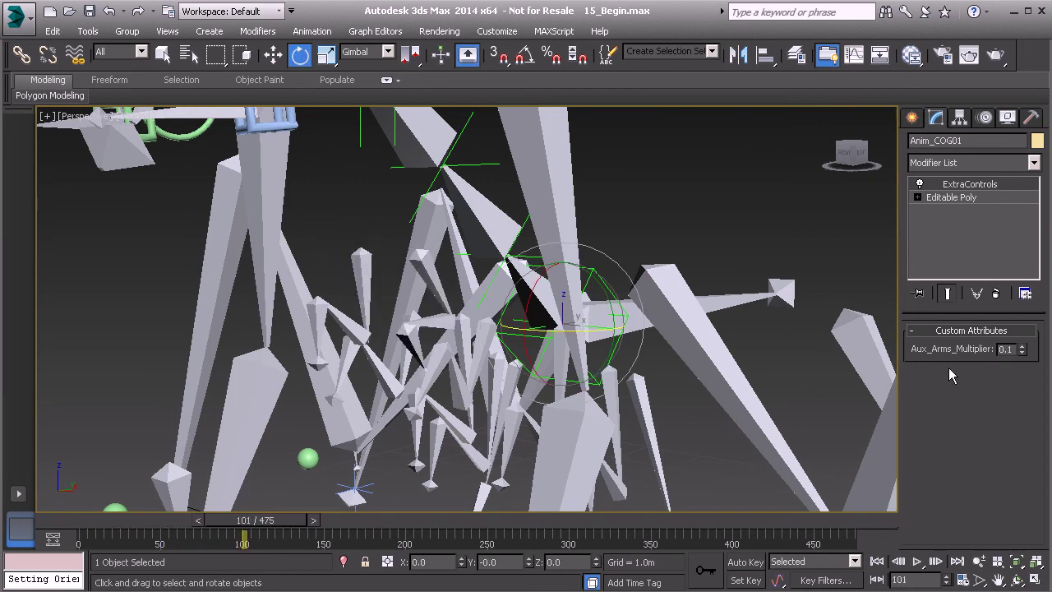
Raise Aux_Arms_Multiplier to 0.5 and play the animation through frame 202
{"action": "key", "text": "BackSpace"}
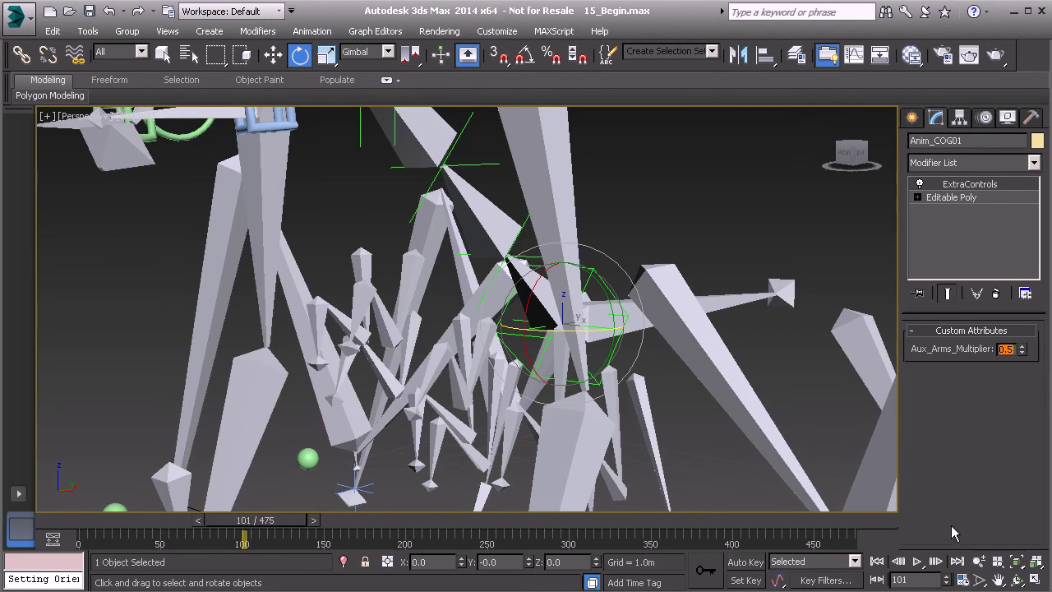
{"action": "left_click", "coordinate": [918, 562]}
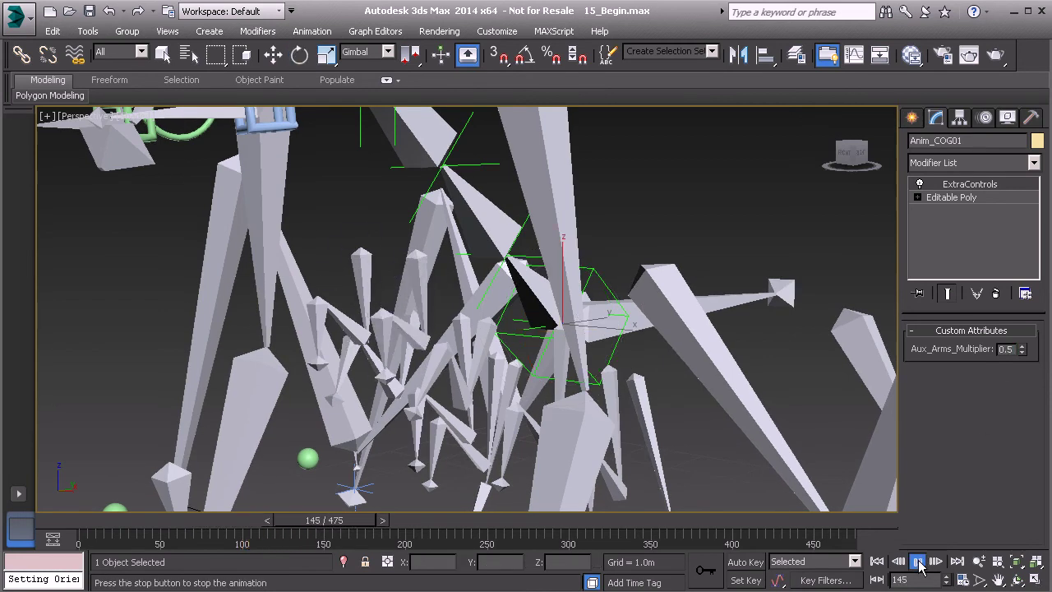
{"action": "left_click", "coordinate": [918, 561]}
{"action": "key", "text": "e"}
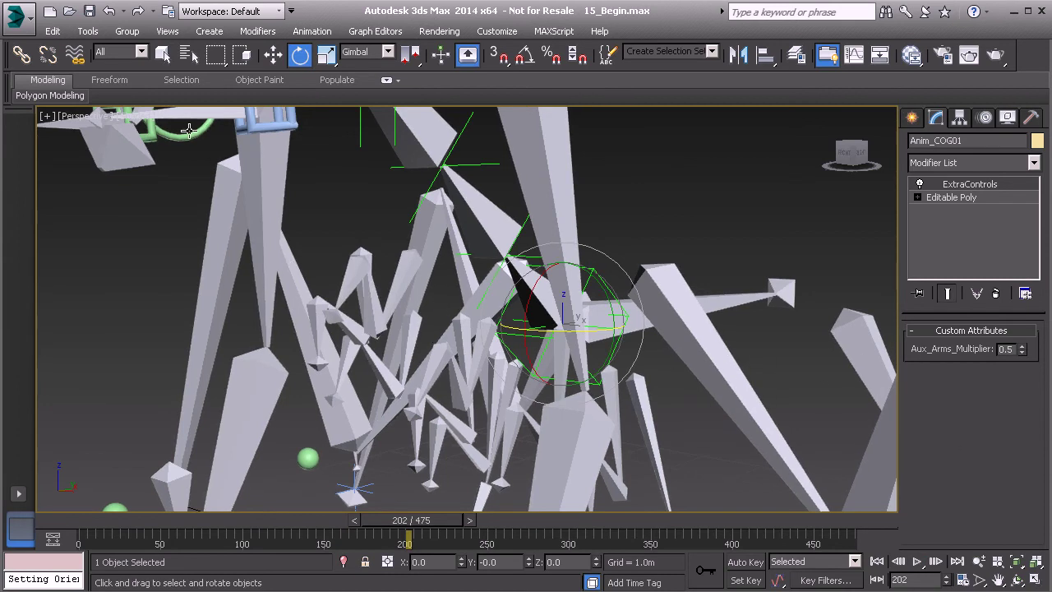
{"action": "left_click", "coordinate": [128, 31]}
Unhide the Model layer in the Layer Manager and play the animation with the skin visible
{"action": "mouse_move", "coordinate": [88, 37]}
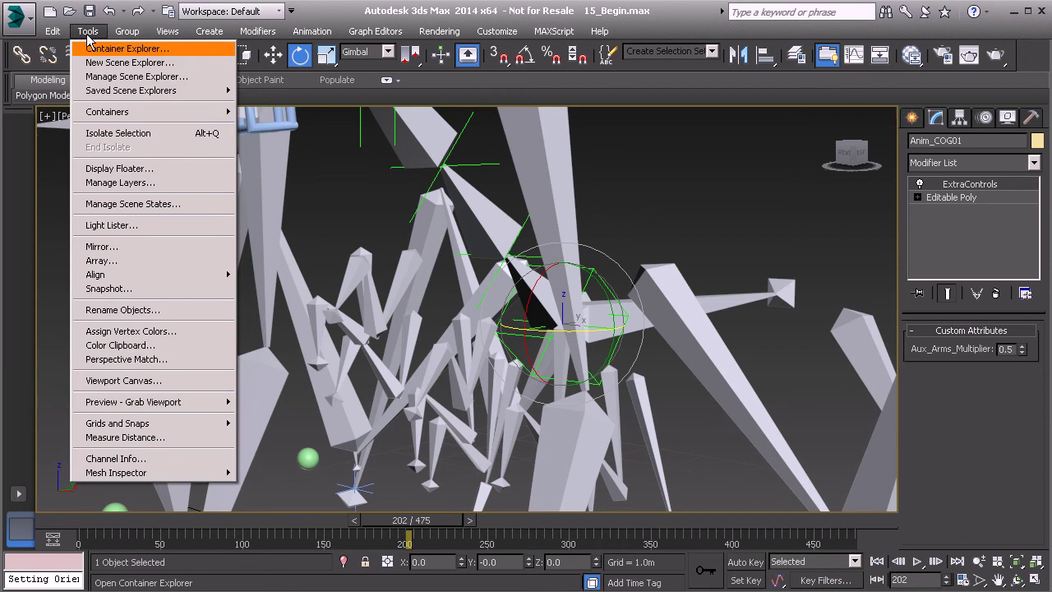
{"action": "left_click", "coordinate": [126, 182]}
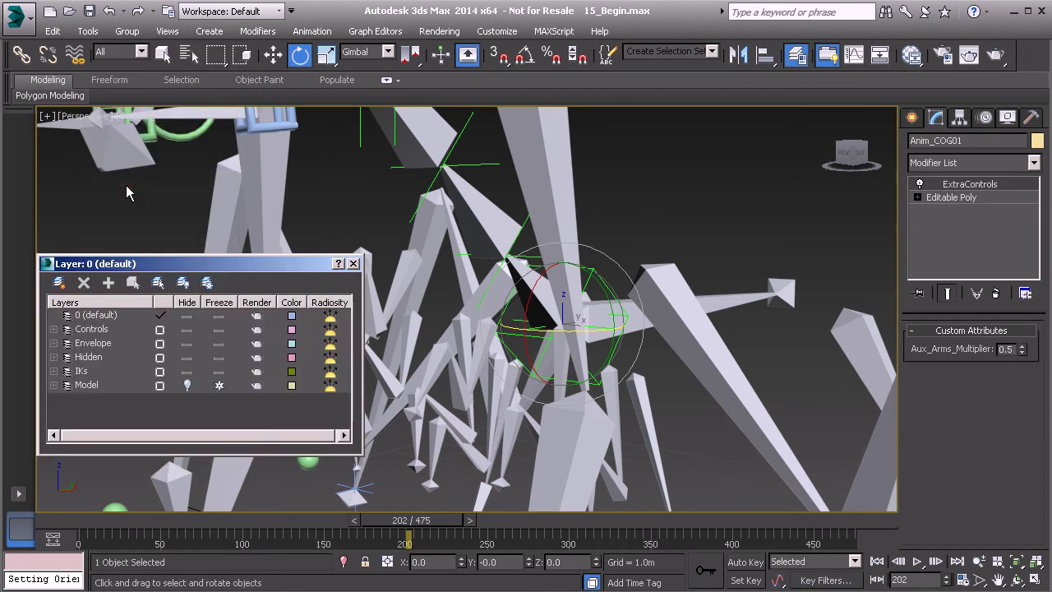
{"action": "left_click", "coordinate": [187, 385]}
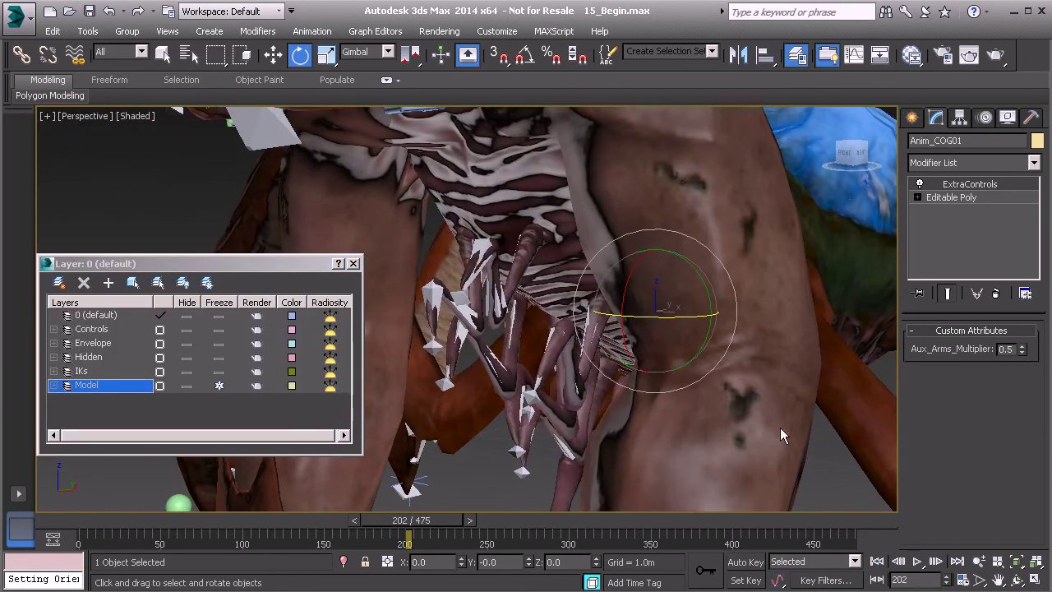
{"action": "left_click", "coordinate": [914, 561]}
{"action": "left_click", "coordinate": [915, 561]}
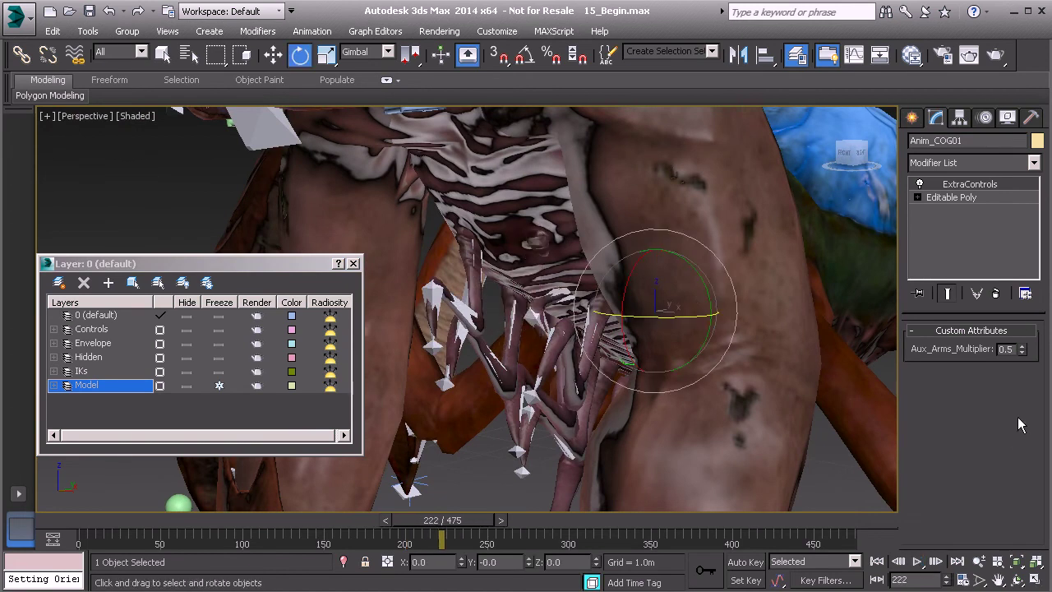
Set Aux_Arms_Multiplier back to 0.1, play to frame 363, then hide the Model layer
{"action": "double_click", "coordinate": [1013, 351]}
{"action": "type", "text": "0.1"}
{"action": "key", "text": "Return"}
{"action": "left_click", "coordinate": [916, 561]}
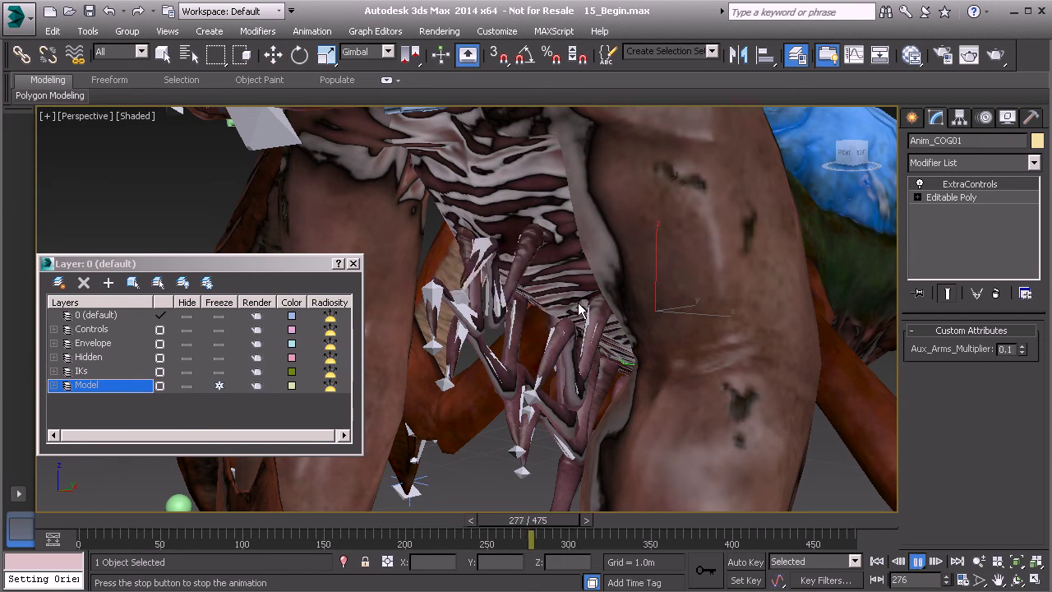
{"action": "key", "text": "e"}
{"action": "left_click", "coordinate": [917, 561]}
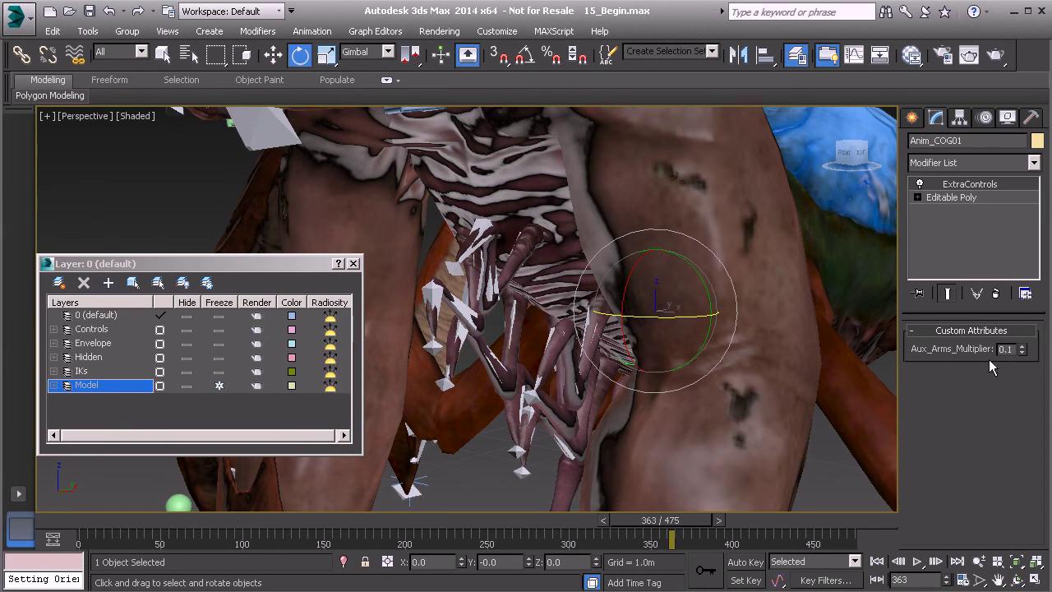
{"action": "left_click", "coordinate": [188, 385]}
Open the Z Rotation expression properties of Bn_L_Aux_Arm_A_A01 in the Motion panel
{"action": "left_click", "coordinate": [525, 256]}
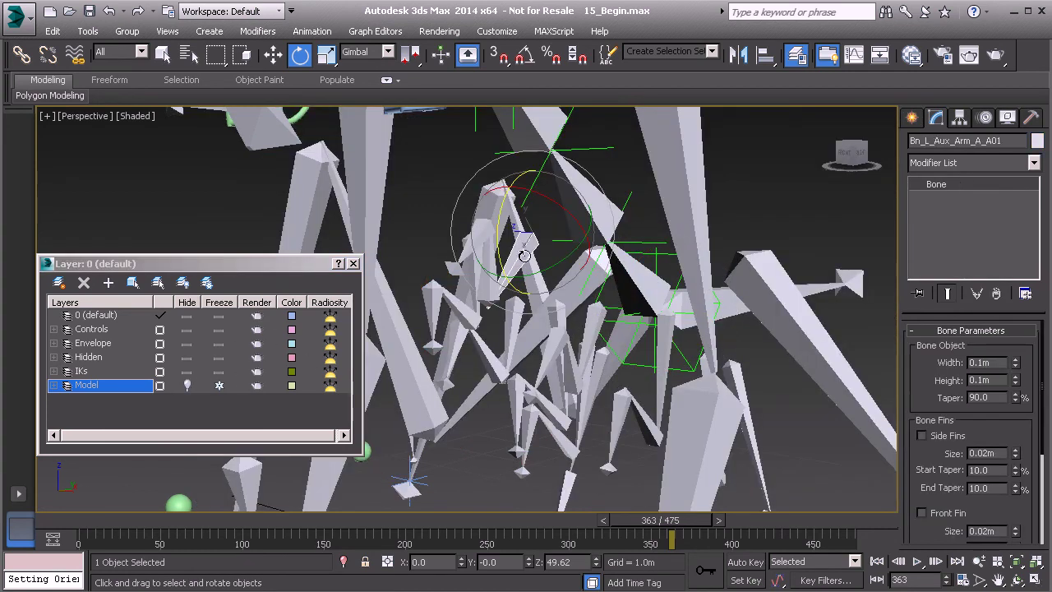
{"action": "left_click", "coordinate": [986, 117]}
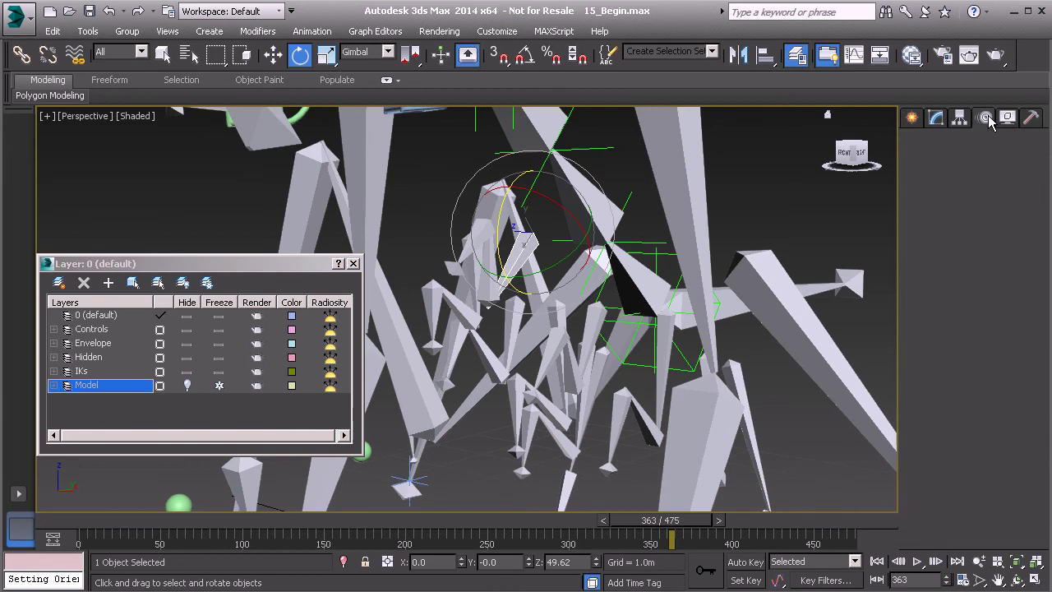
{"action": "left_click", "coordinate": [991, 355]}
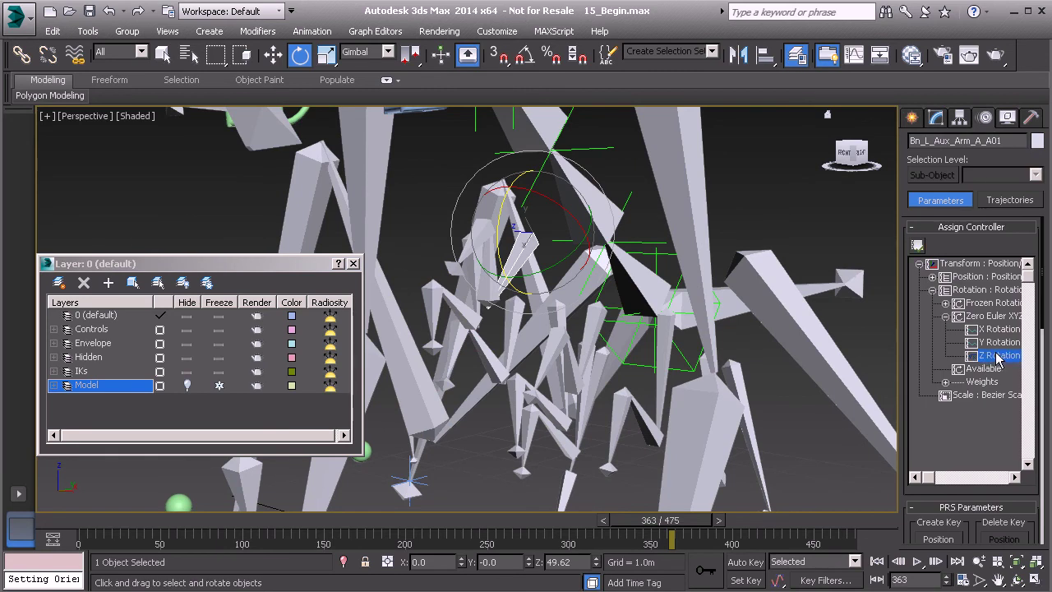
{"action": "right_click", "coordinate": [995, 354]}
{"action": "left_click", "coordinate": [1020, 410]}
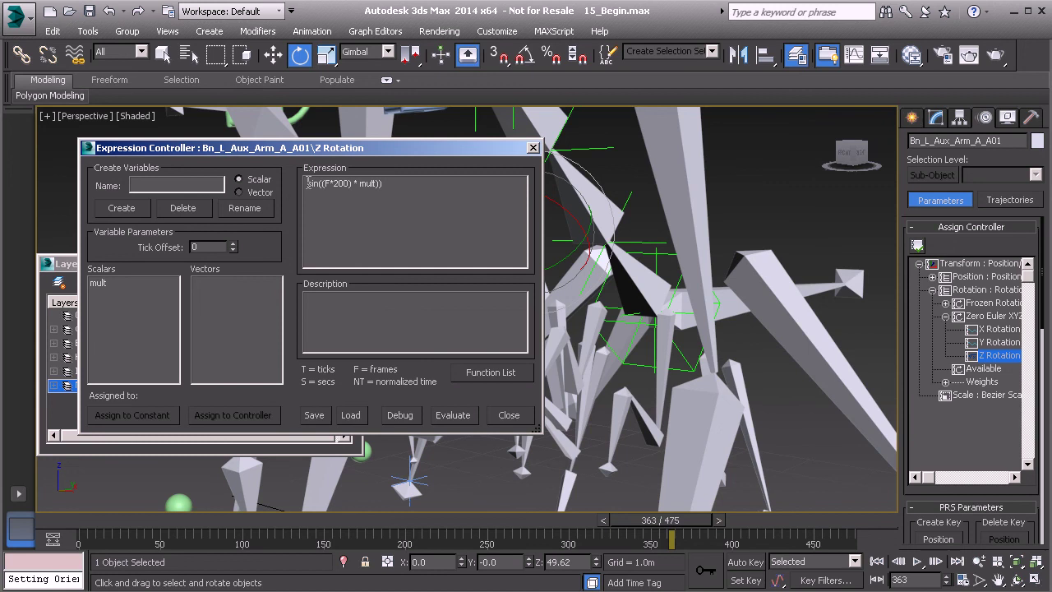
Change the expression to (sin((F*200) * mult)) * 0.5, evaluate it and close the editor
{"action": "type", "text": "("}
{"action": "left_click", "coordinate": [453, 415]}
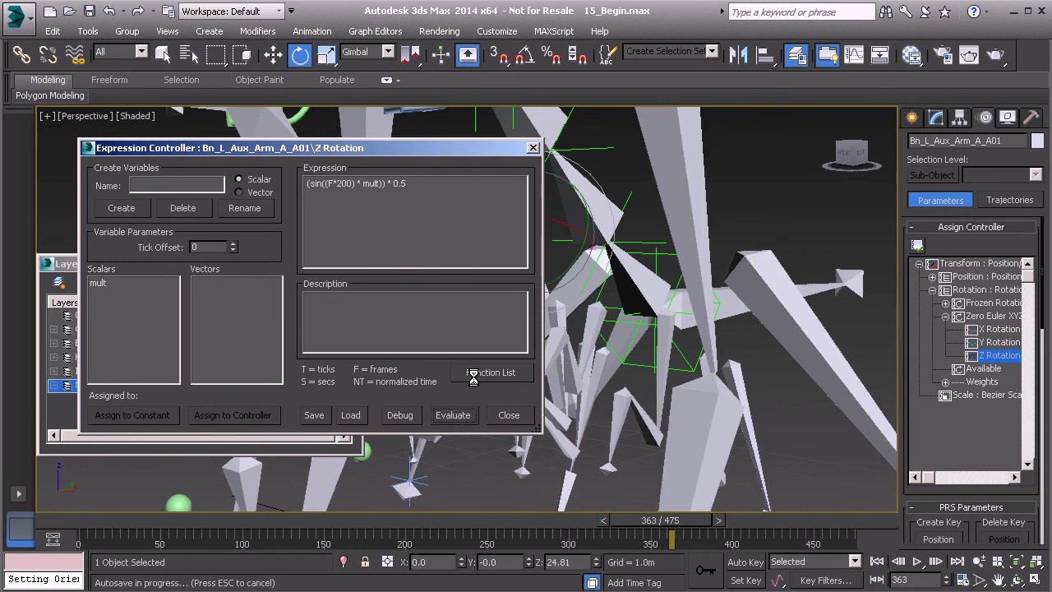
{"action": "left_click", "coordinate": [533, 147]}
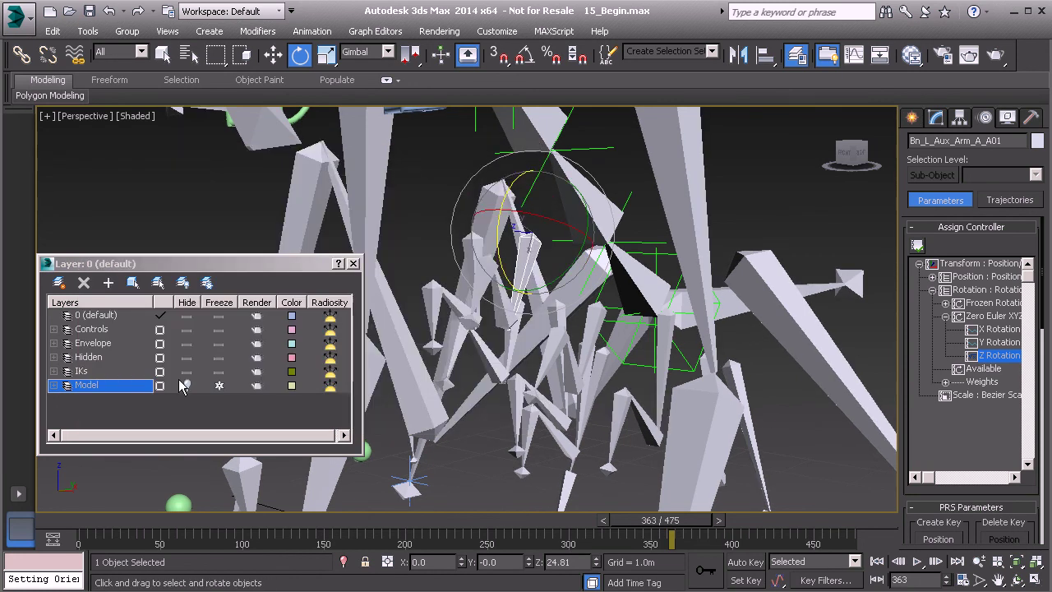
{"action": "left_click", "coordinate": [186, 385]}
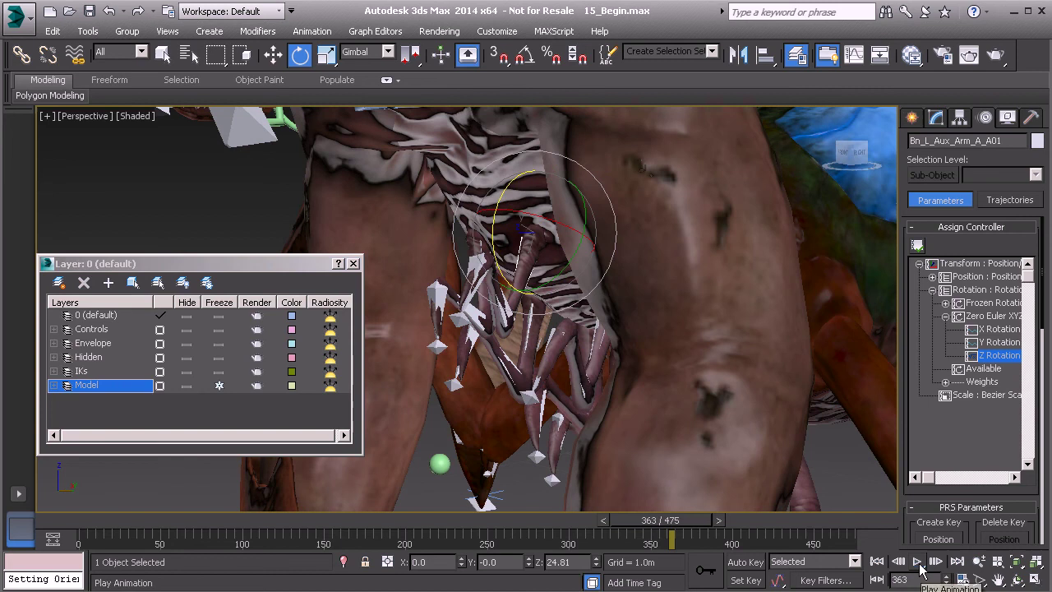
{"action": "left_click", "coordinate": [919, 563]}
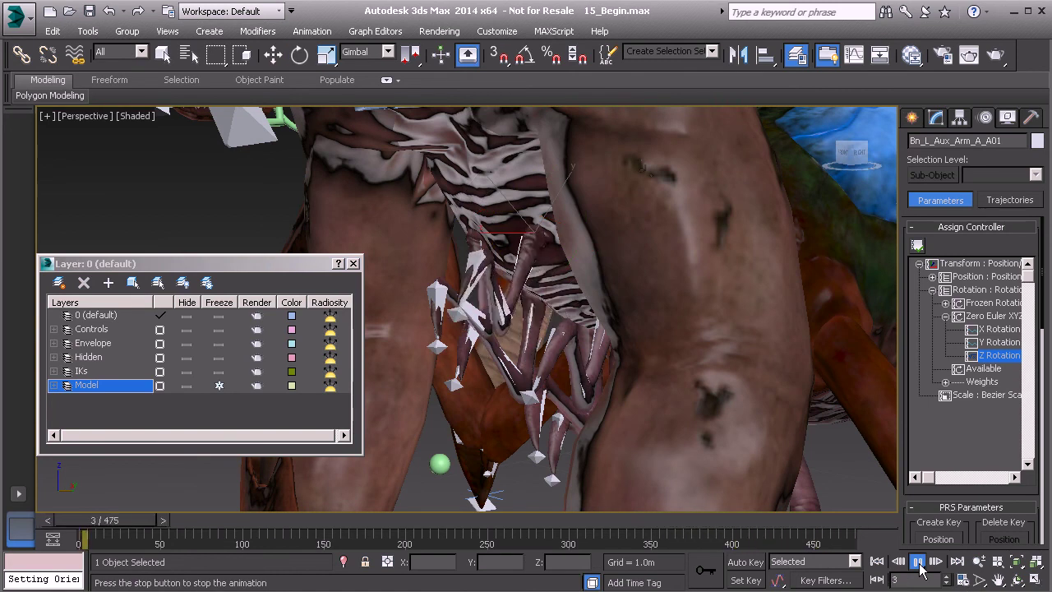
{"action": "key", "text": "e"}
{"action": "key", "text": "/"}
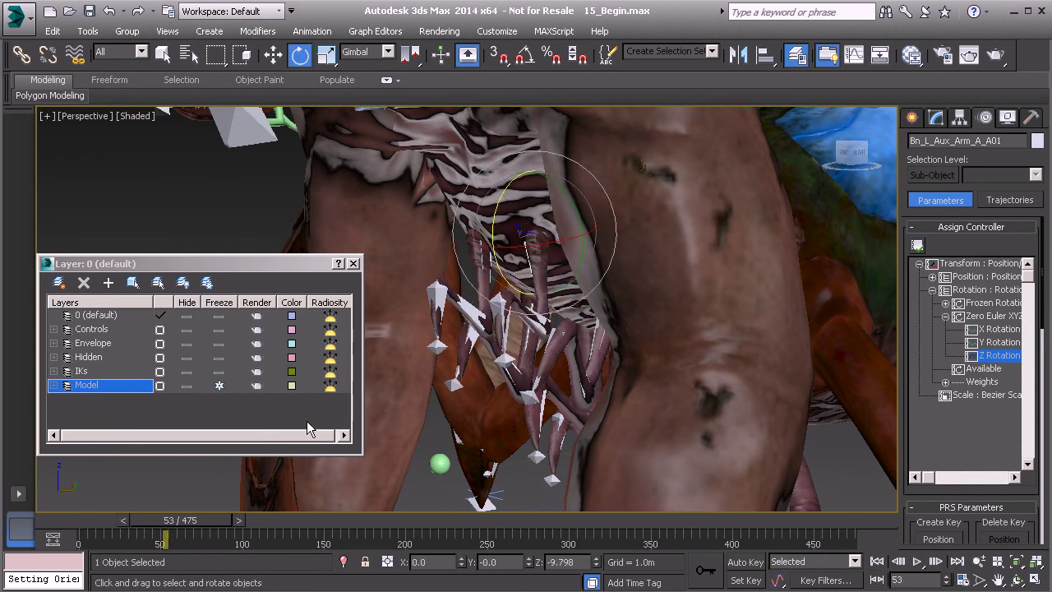
{"action": "left_click", "coordinate": [190, 387]}
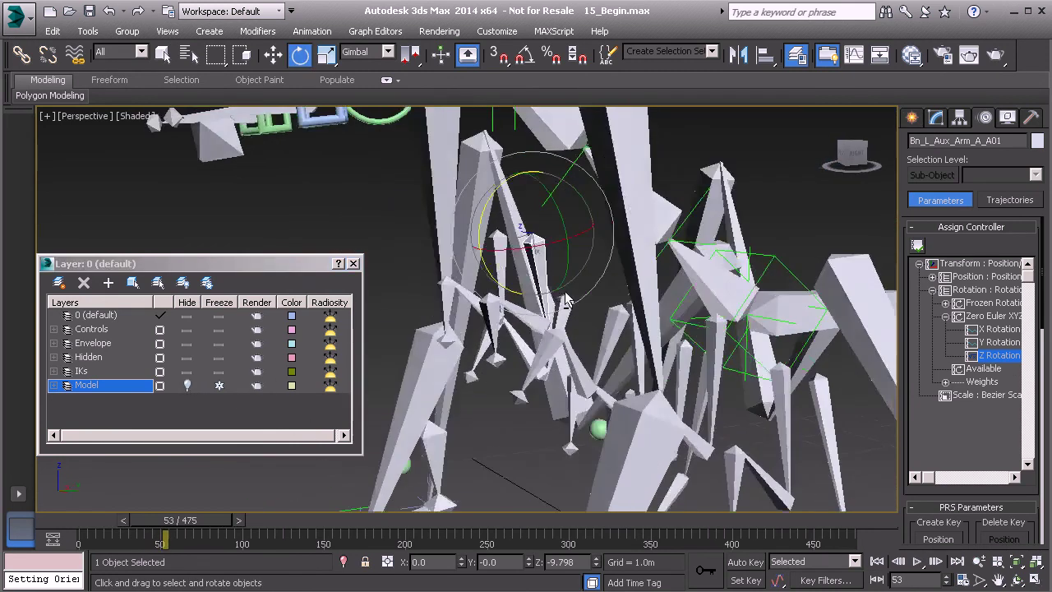
{"action": "middle_click_drag", "start_coordinate": [566, 299], "coordinate": [469, 272], "text": "alt"}
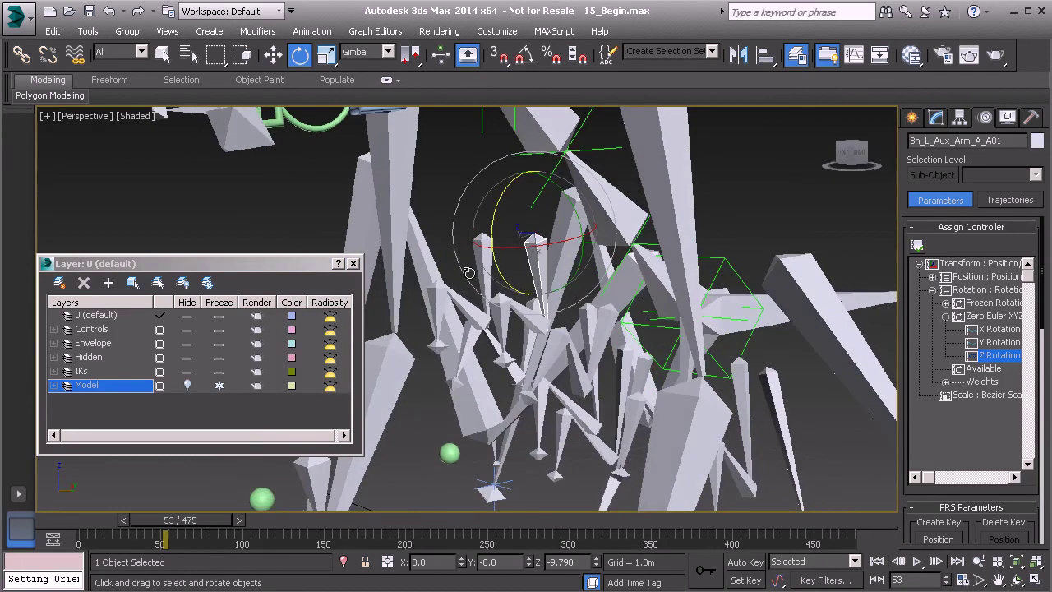
{"action": "middle_click_drag", "start_coordinate": [516, 329], "coordinate": [513, 315], "text": "alt"}
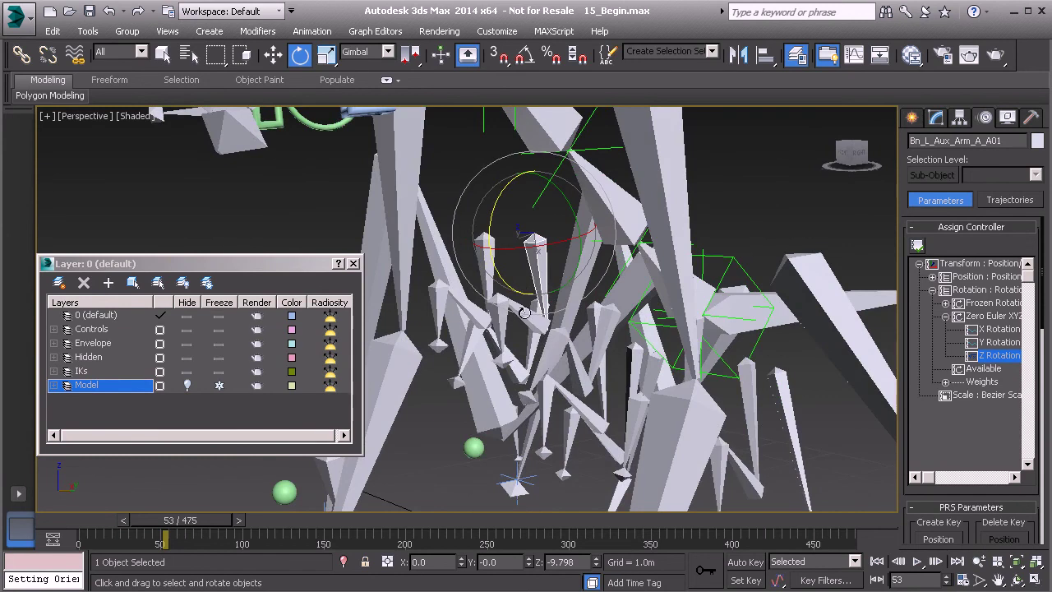
{"action": "middle_click_drag", "start_coordinate": [560, 334], "coordinate": [542, 343], "text": "alt"}
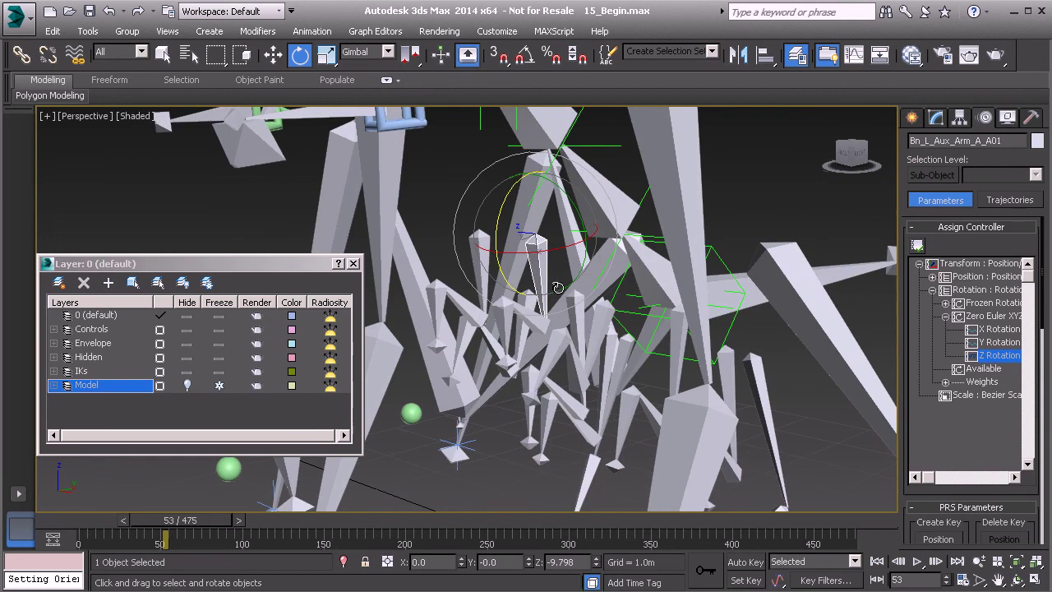
{"action": "middle_click_drag", "start_coordinate": [558, 287], "coordinate": [553, 292], "text": "alt"}
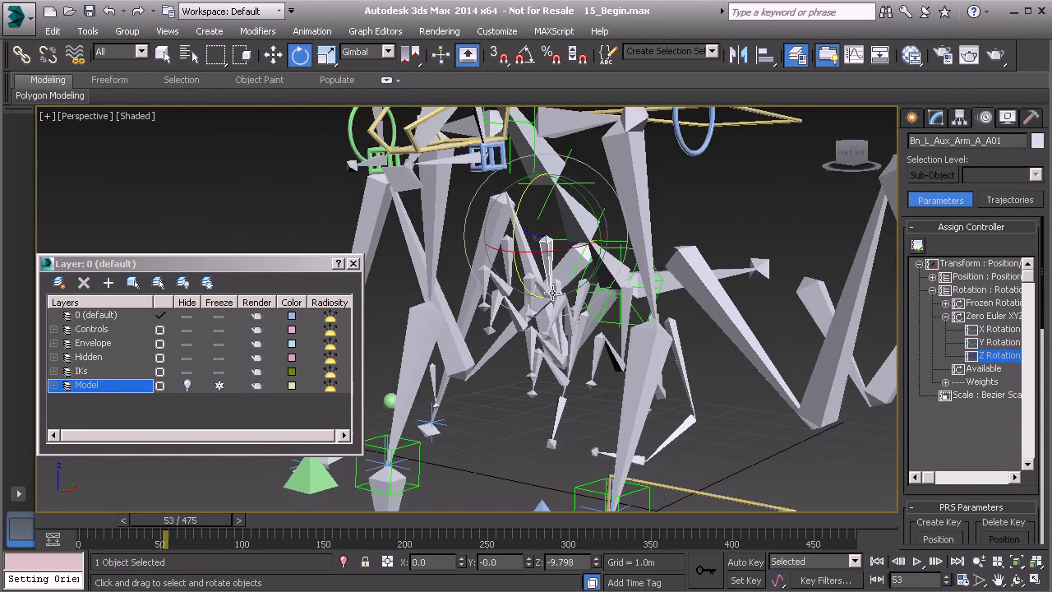